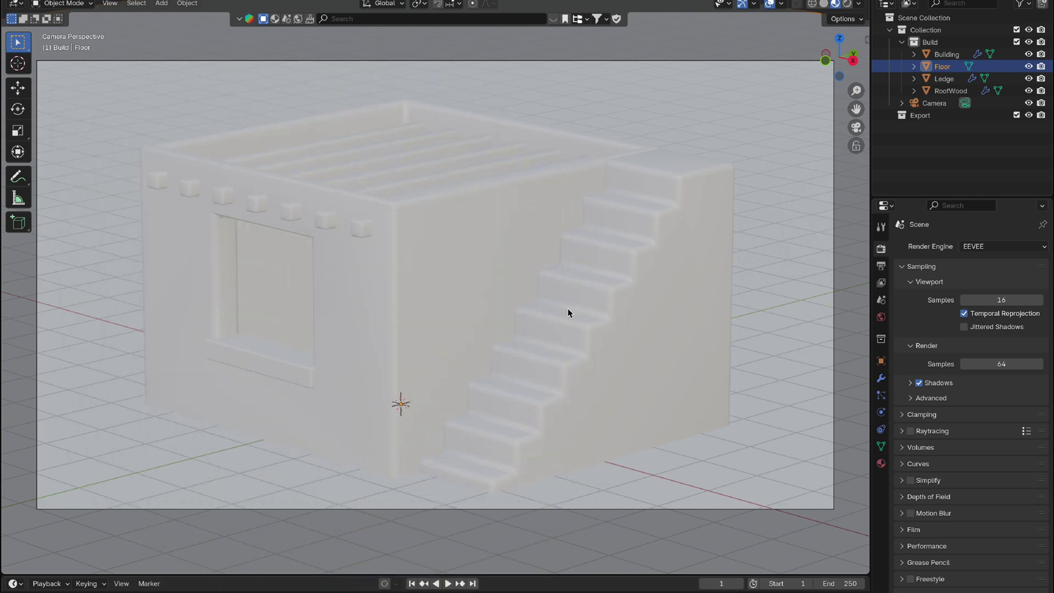
Step: Select the building, and in the demo scene apply a brick material from the BlenderKit search results to the cube
left_click(505, 254)
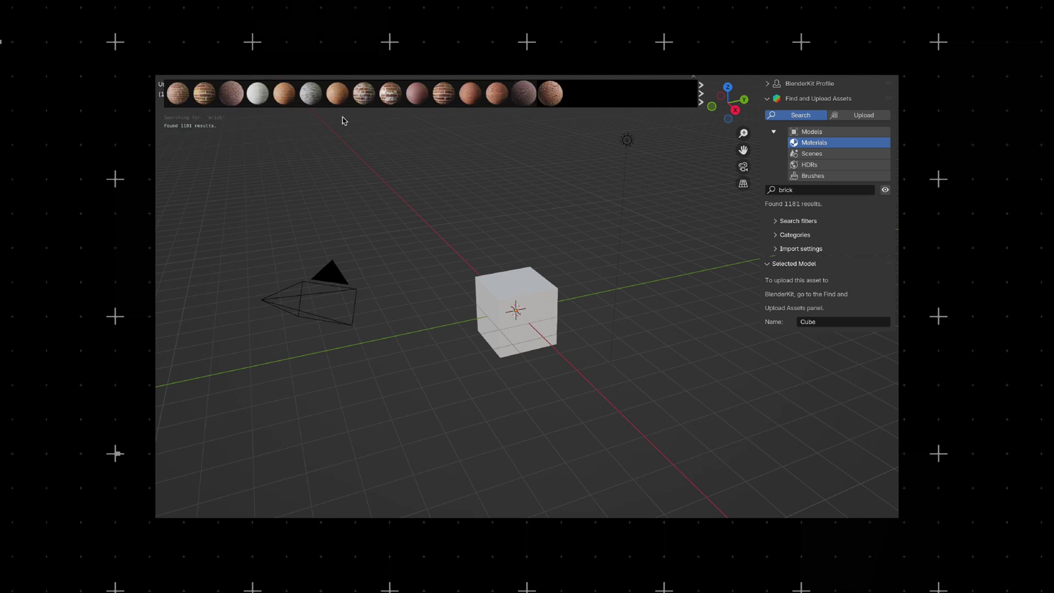
left_click_drag(391, 93, 521, 287)
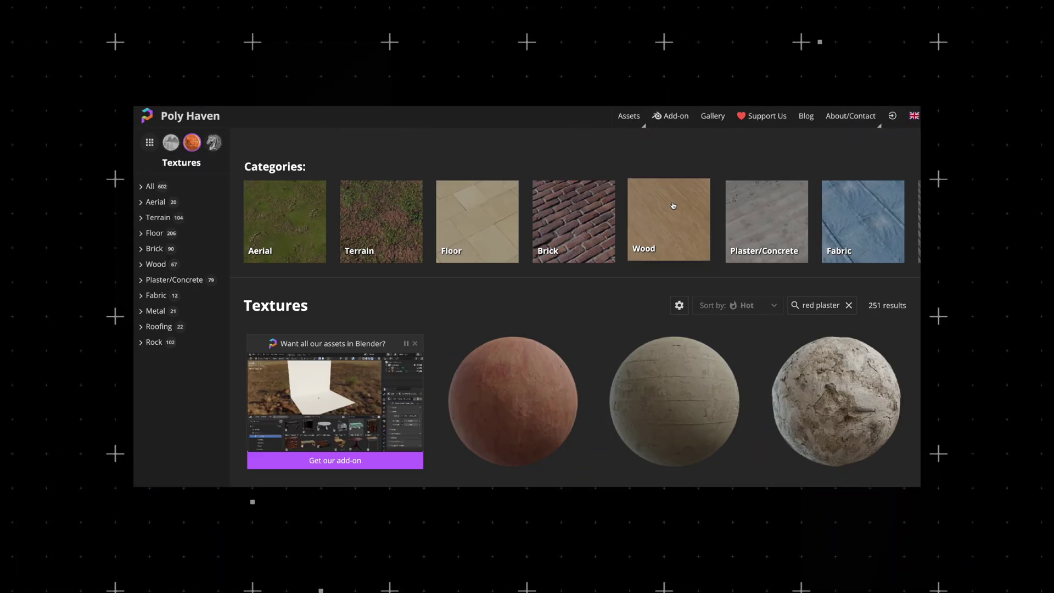
Step: Open the Red Plaster Weathered texture among the red plaster search results on Poly Haven
scroll(500, 364, "down", 1)
scroll(501, 364, "down", 3)
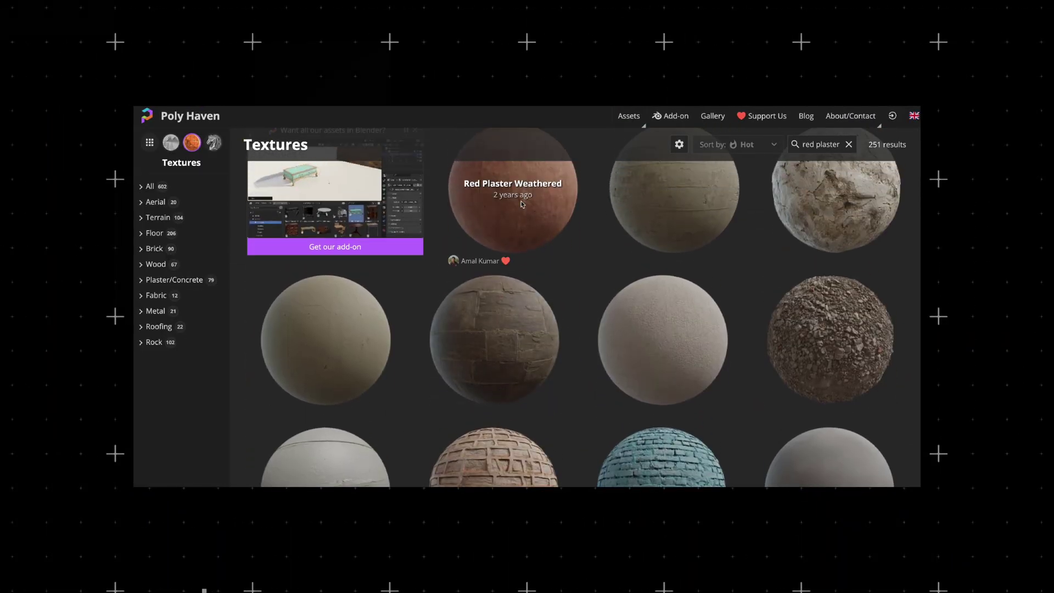
left_click(501, 181)
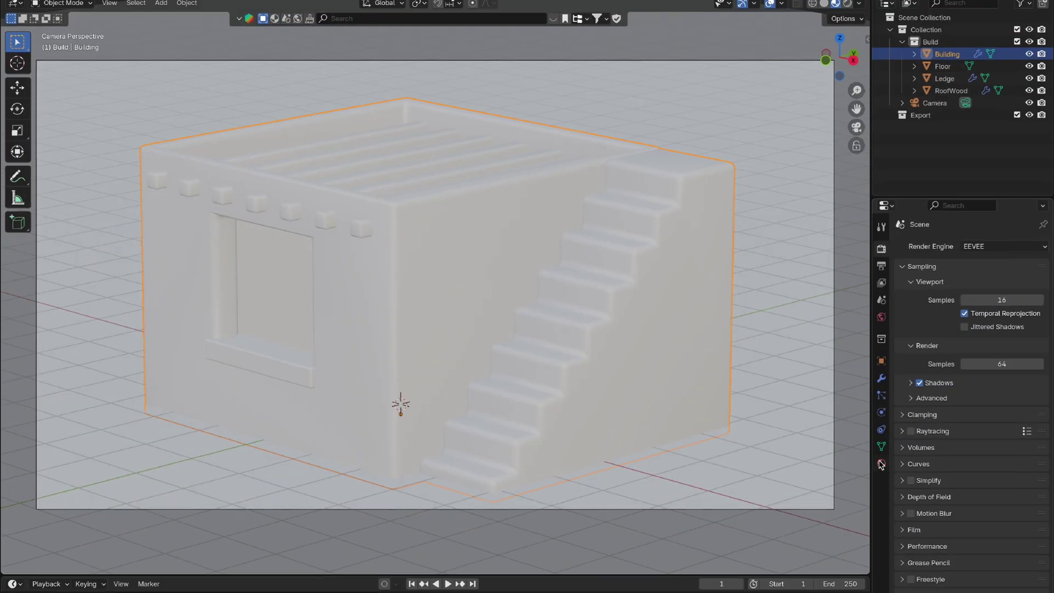
Step: Create a new material on the building and name it RedPlaster
left_click(881, 464)
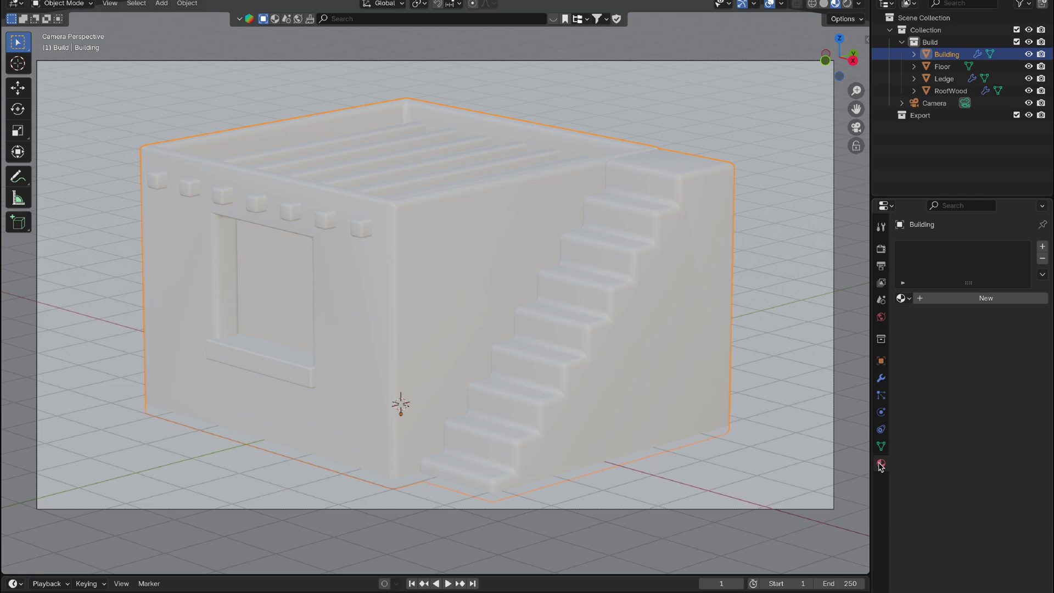
left_click(987, 298)
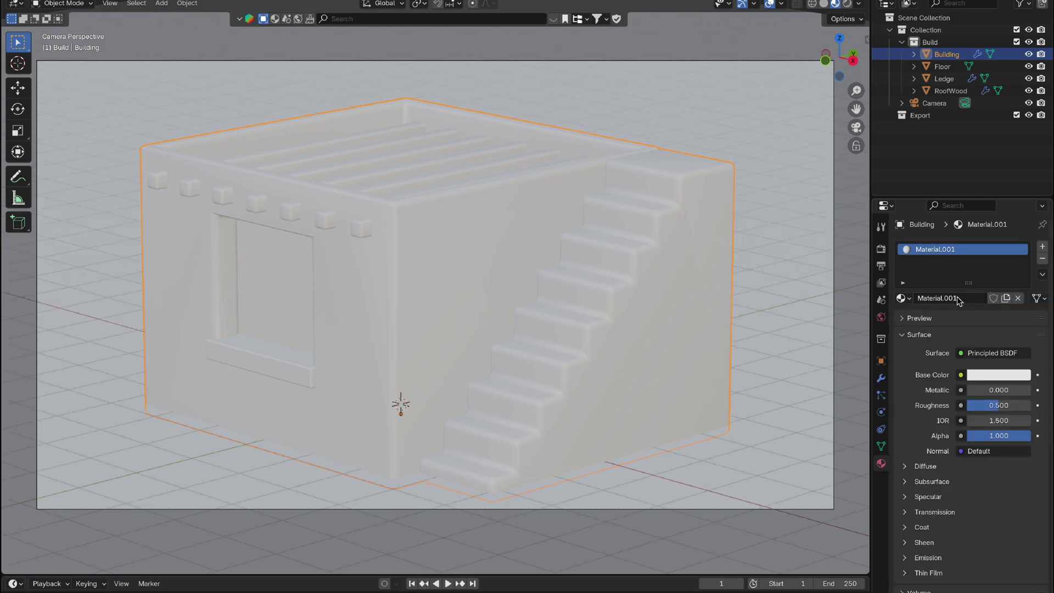
left_click(957, 298)
type("RedPlaster")
key("Return")
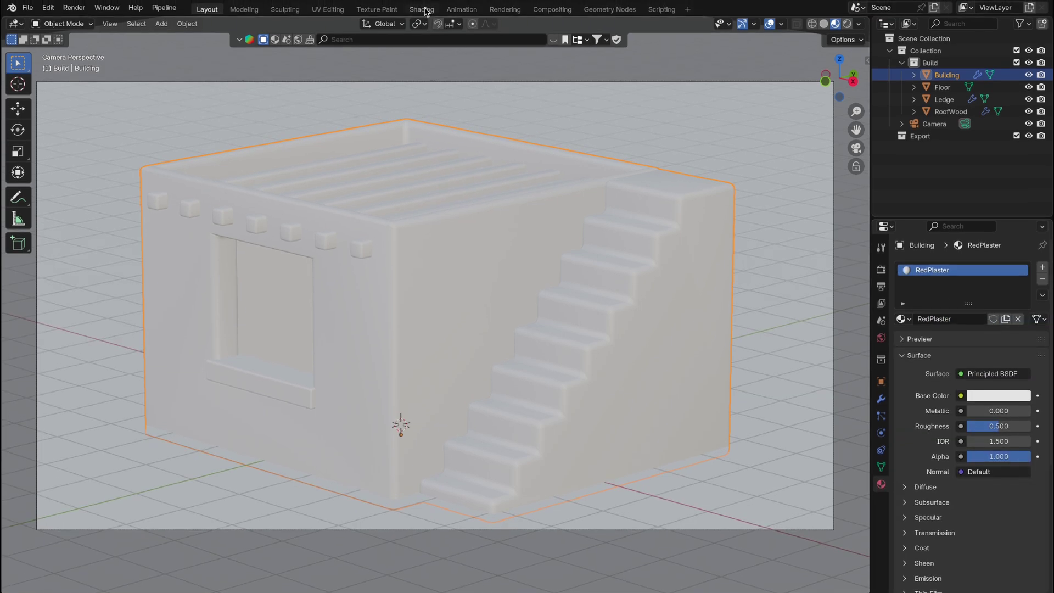
Step: Load the four red_plaster_weathered 4K maps into the RedPlaster material with Principled Texture Setup, and check the textured building
left_click(421, 9)
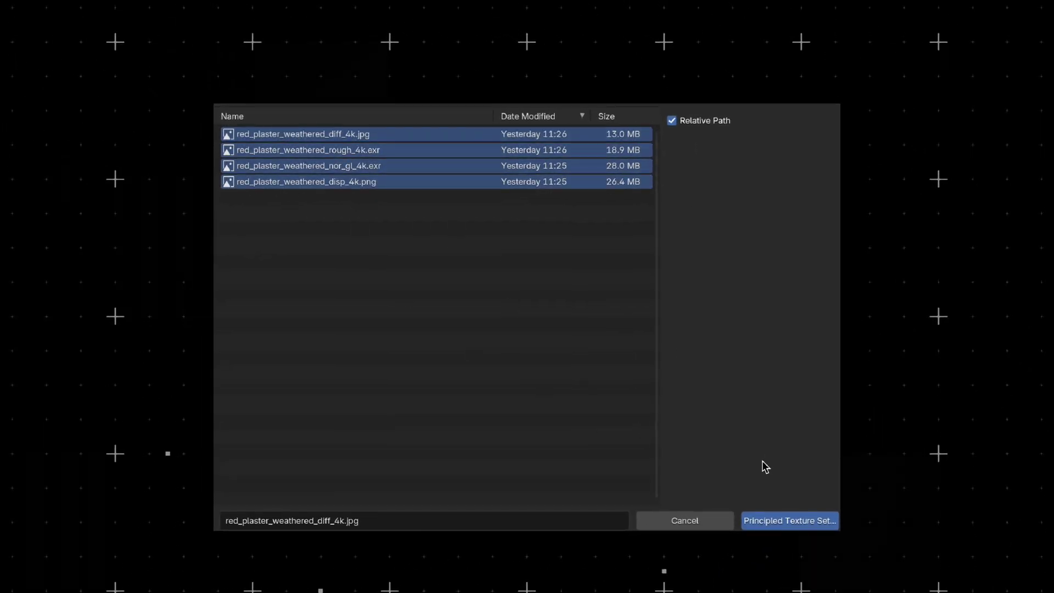
left_click(788, 521)
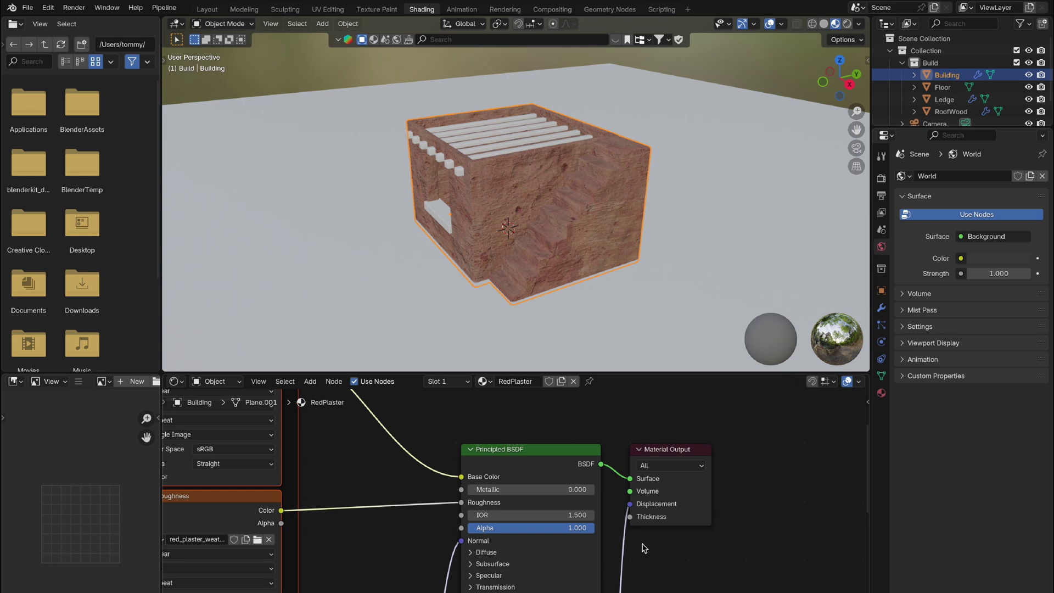
scroll(643, 549, "down", 3)
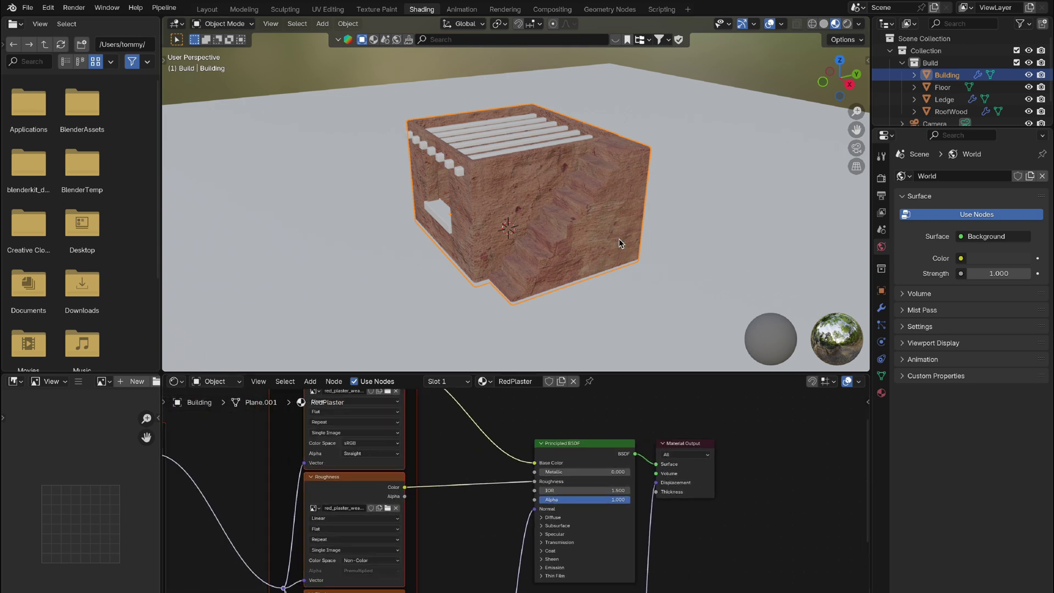
scroll(618, 243, "down", 5)
scroll(583, 189, "up", 4)
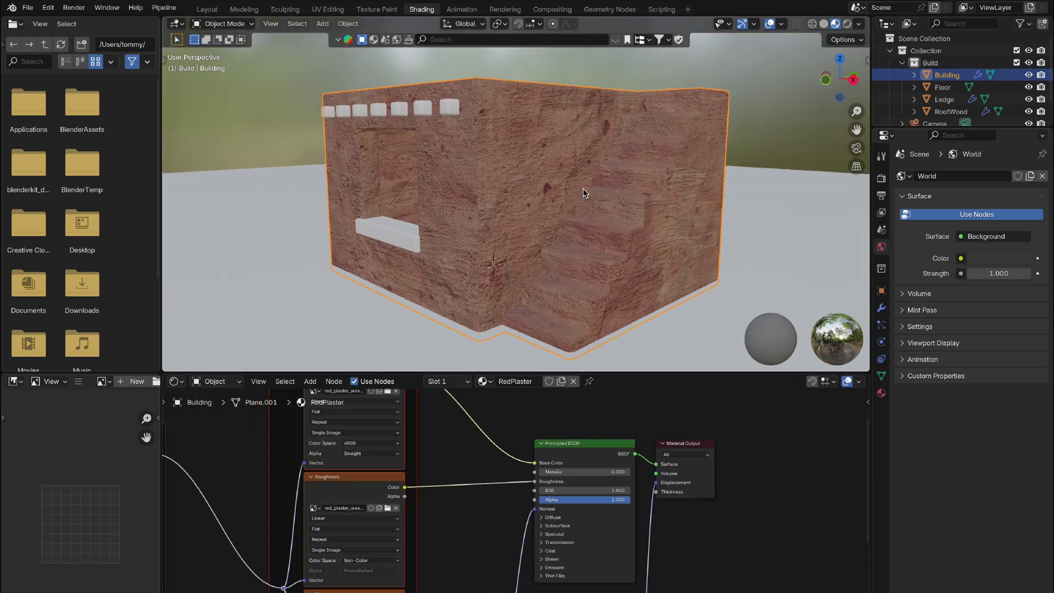
Step: Examine the UV layout of the whole building mesh against the red plaster texture, then return to Object Mode
key("Tab")
left_click(324, 9)
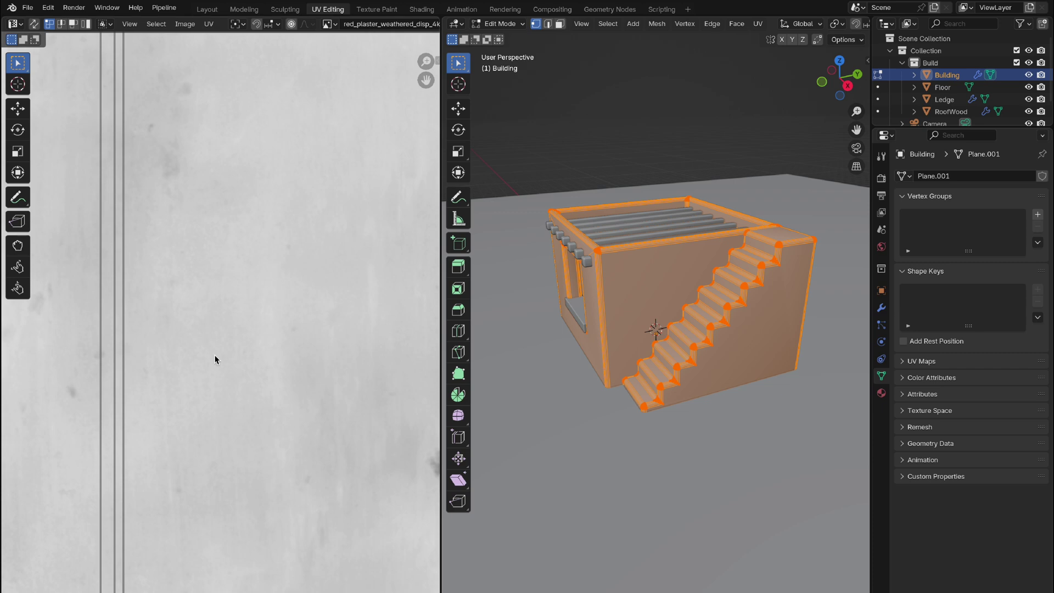
scroll(220, 379, "down", 8)
key("a")
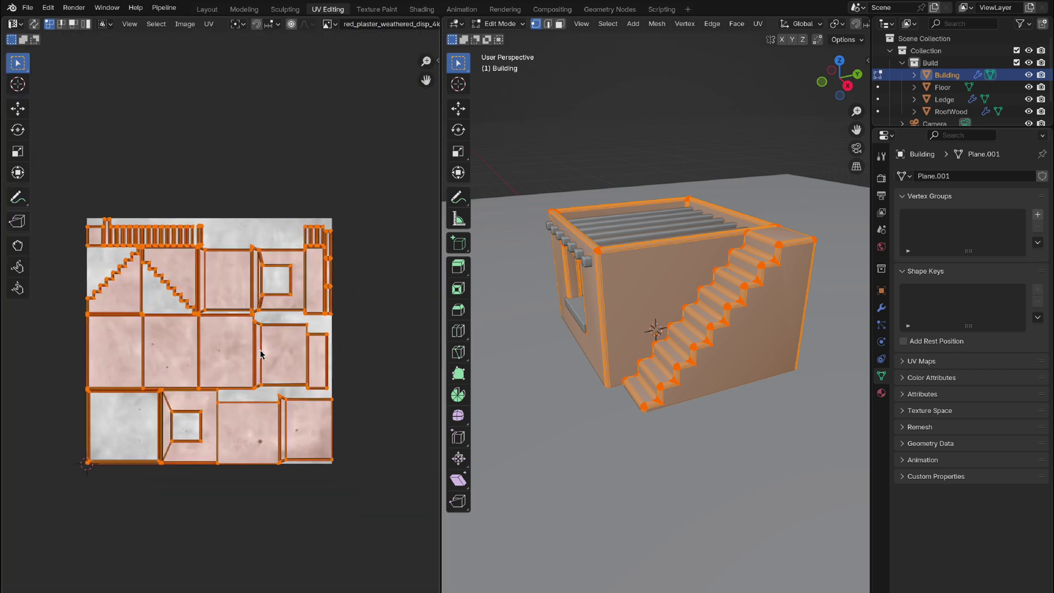
scroll(261, 354, "up", 3)
scroll(262, 354, "down", 4)
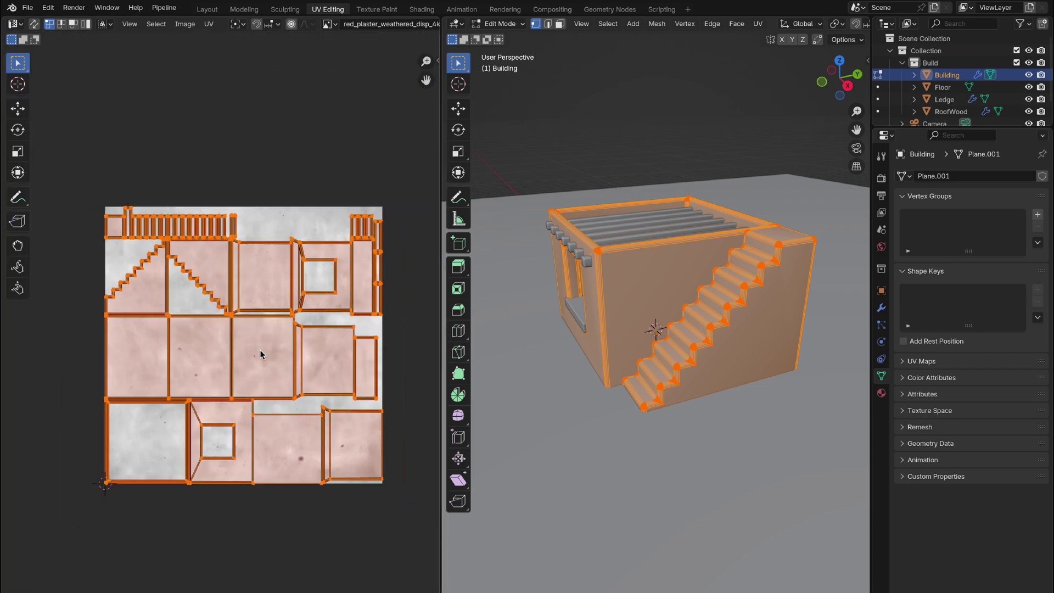
scroll(264, 353, "up", 1)
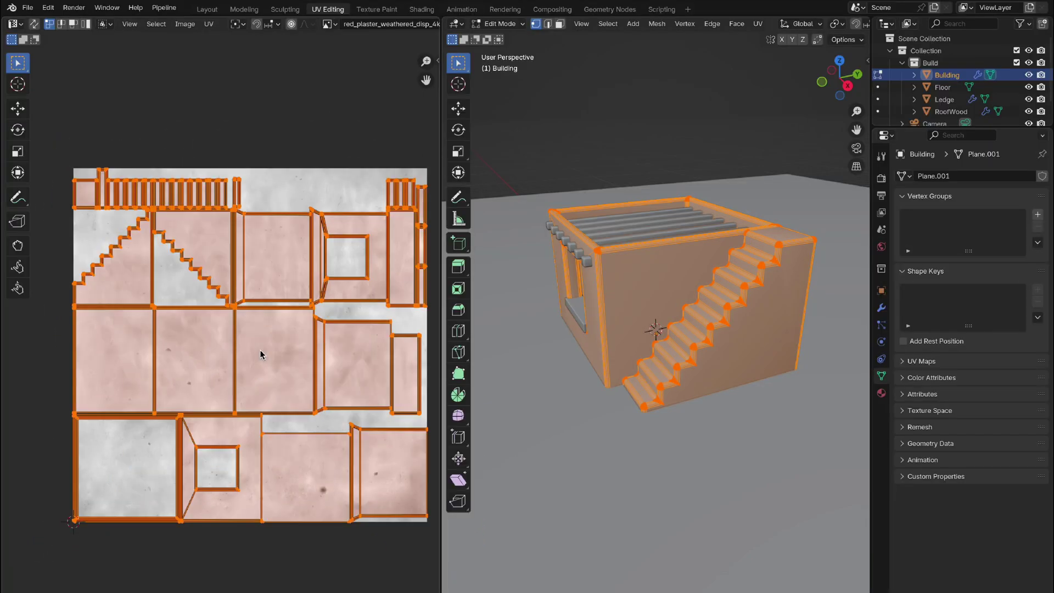
key("Tab")
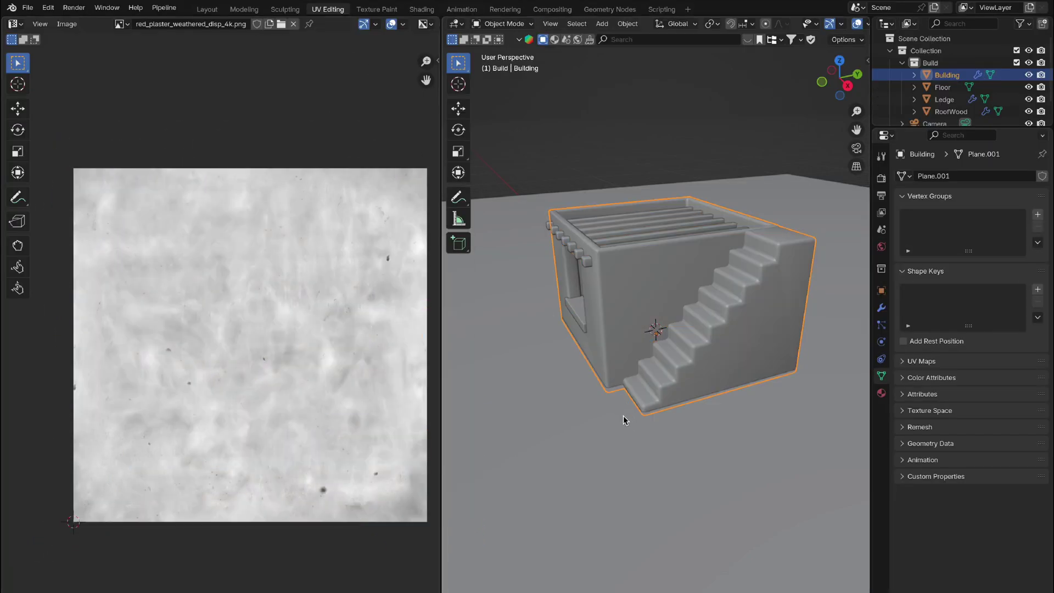
Step: Add a cube and move the Material Output of its CrackedConcrete material away from the other nodes
key("shift+a")
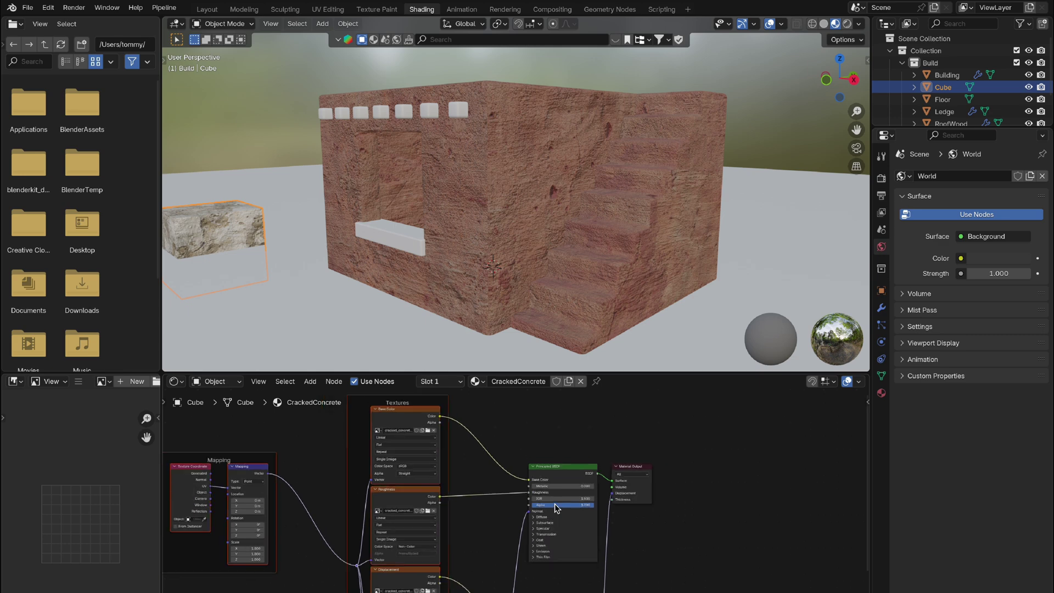
scroll(555, 505, "down", 1)
left_click_drag(621, 467, 673, 468)
scroll(416, 514, "down", 3)
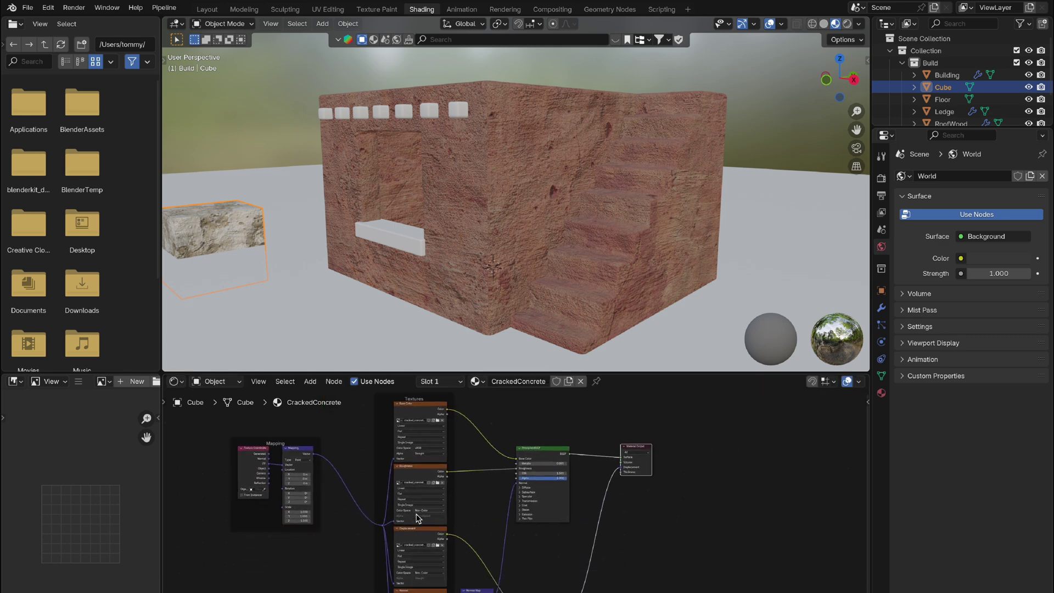
scroll(417, 518, "down", 2)
Step: Group all CrackedConcrete nodes except the Material Output, and return to the material's main node tree
left_click_drag(260, 419, 561, 590)
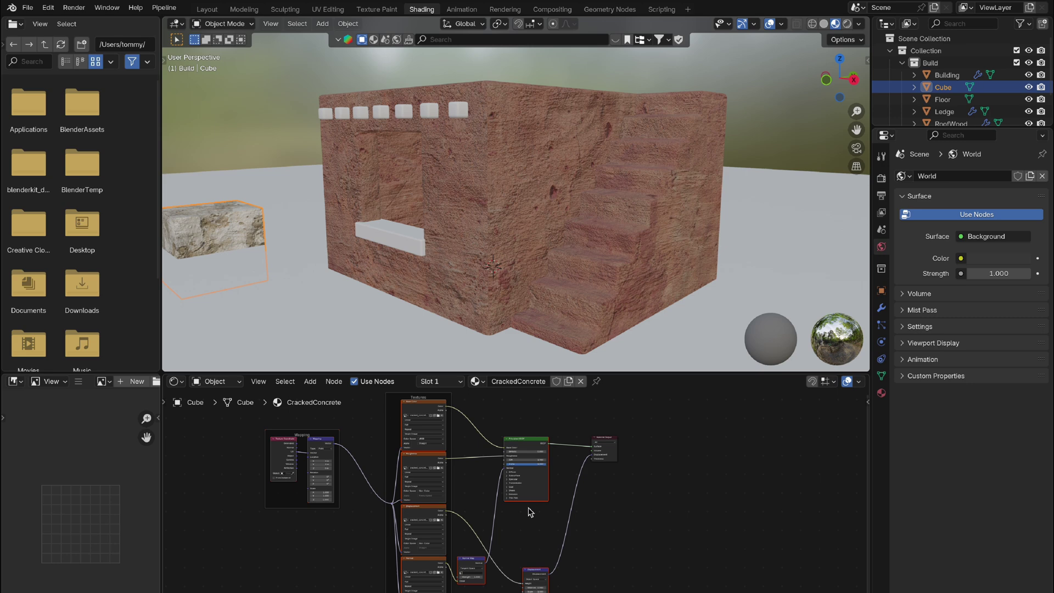
key("ctrl+g")
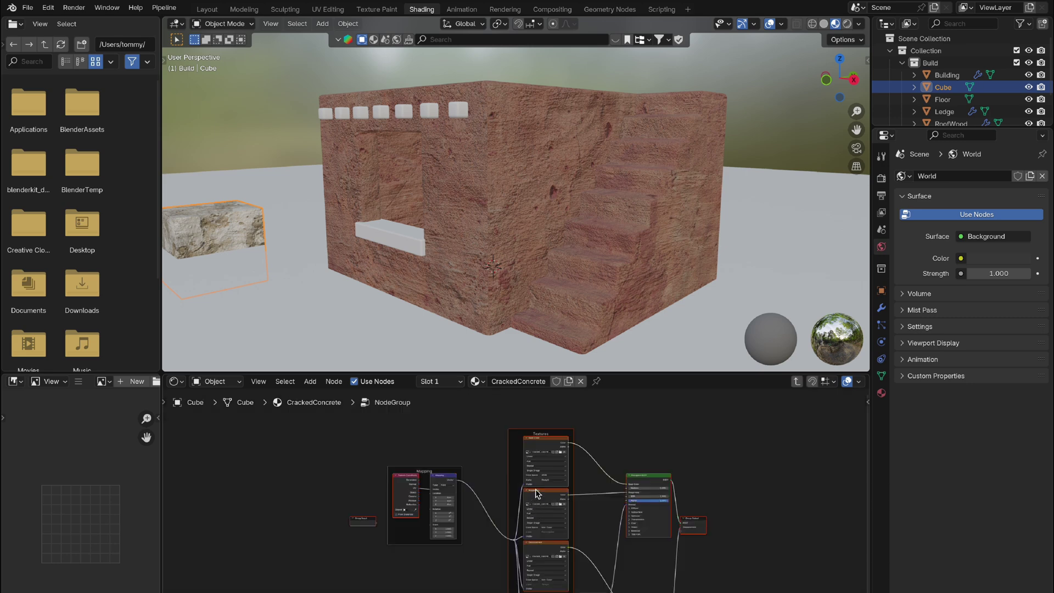
left_click(602, 487)
key("Tab")
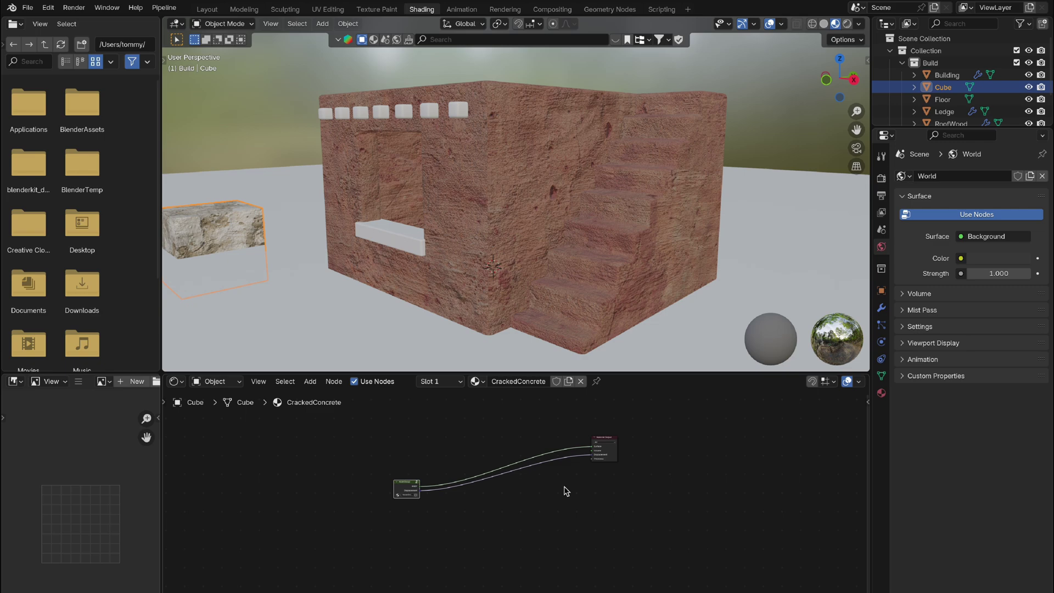
Step: Move the new node group closer to the Material Output and name it CrackedConcrete
scroll(412, 497, "up", 2)
left_click_drag(373, 475, 415, 440)
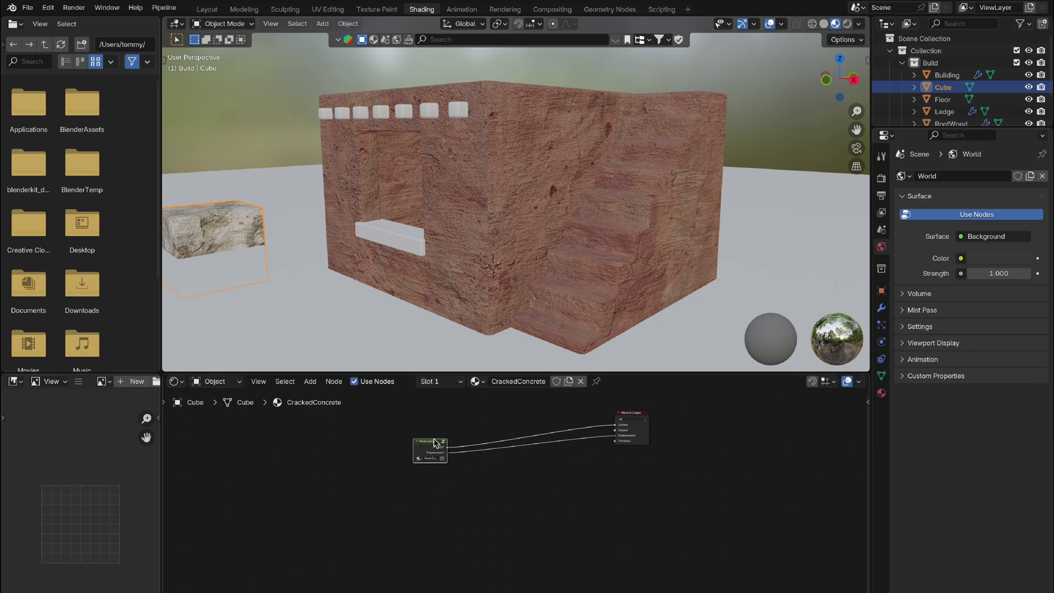
scroll(415, 442, "up", 3)
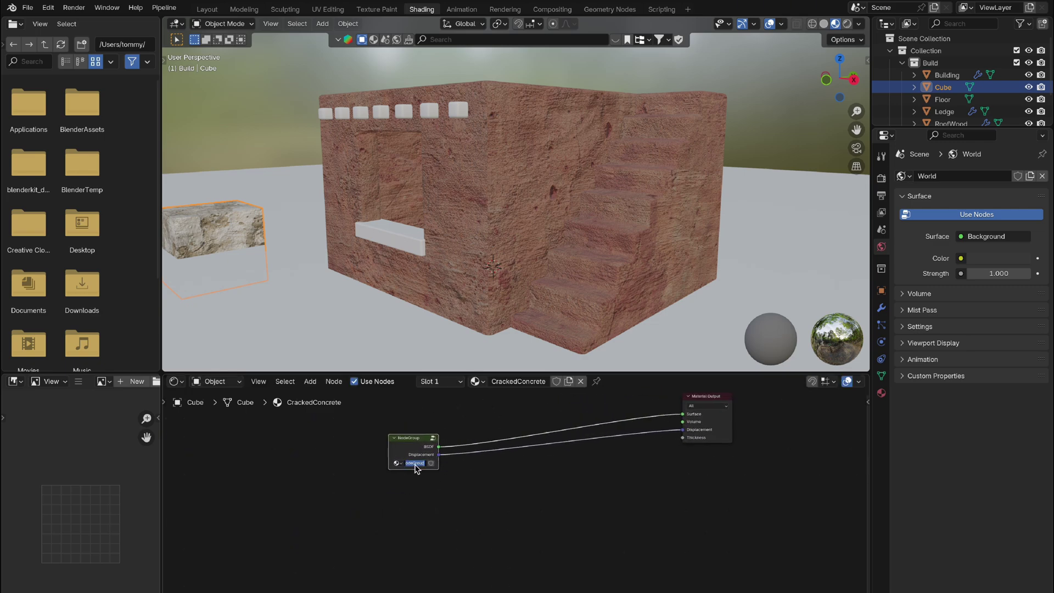
type("C")
type("rackedConc")
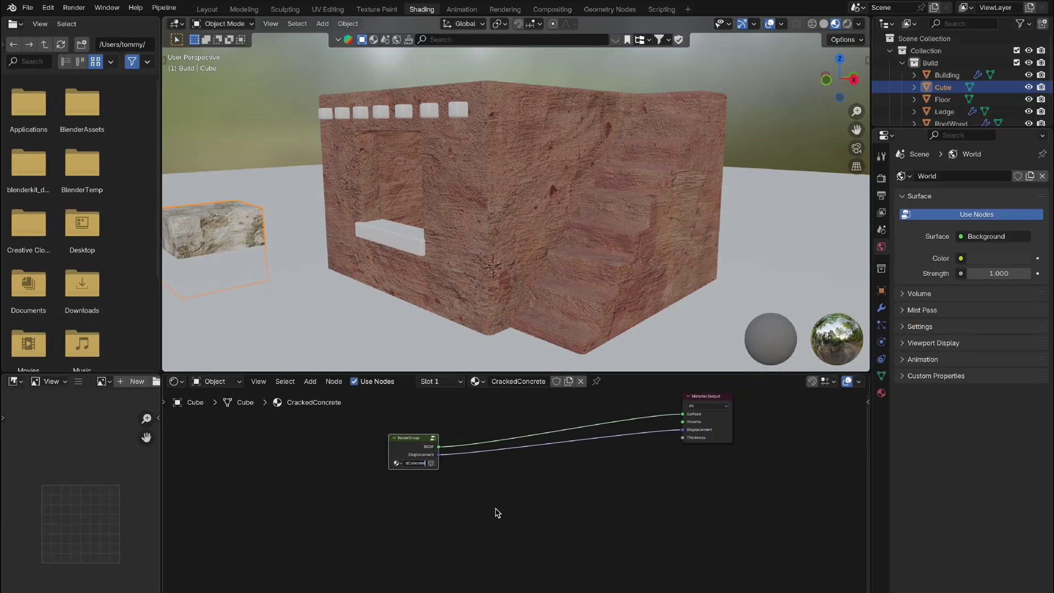
key("Return")
Step: Move the Material Output of the building's RedPlaster material farther from the Principled BSDF to make room between them
left_click(545, 182)
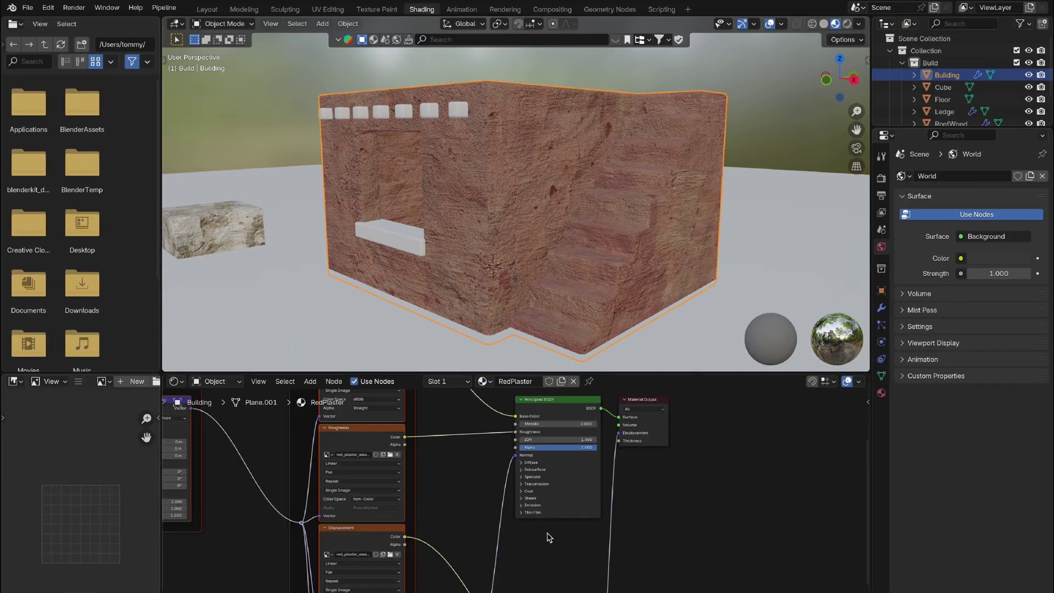
left_click_drag(644, 400, 820, 393)
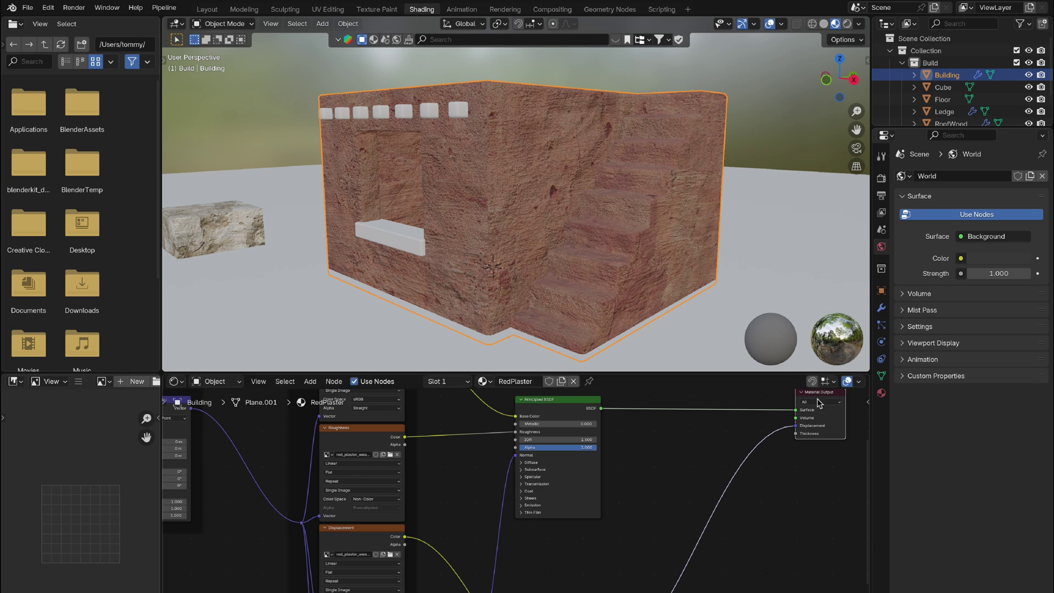
middle_click_drag(800, 443, 711, 476)
scroll(714, 481, "down", 3)
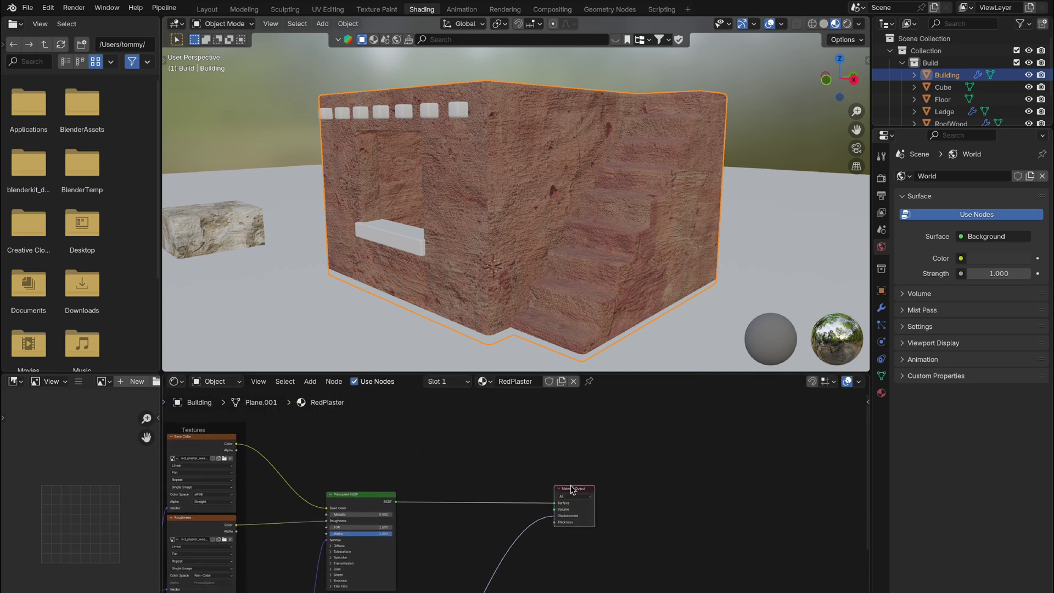
left_click_drag(574, 486, 657, 488)
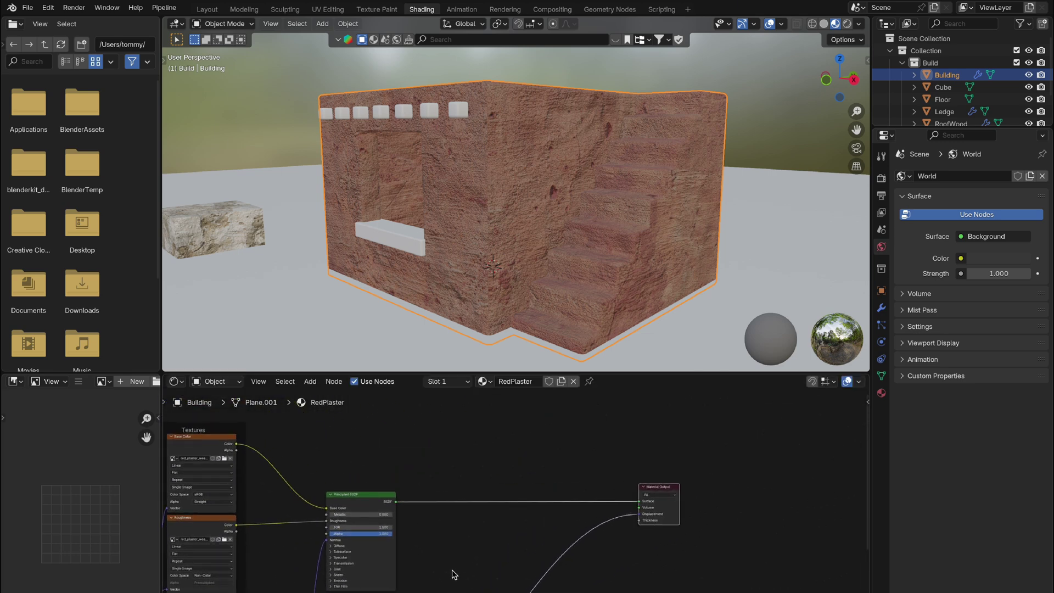
Step: Add the CrackedConcrete node group to the building's RedPlaster material, beside the Principled BSDF
key("shift+a")
left_click(430, 503)
type("crac")
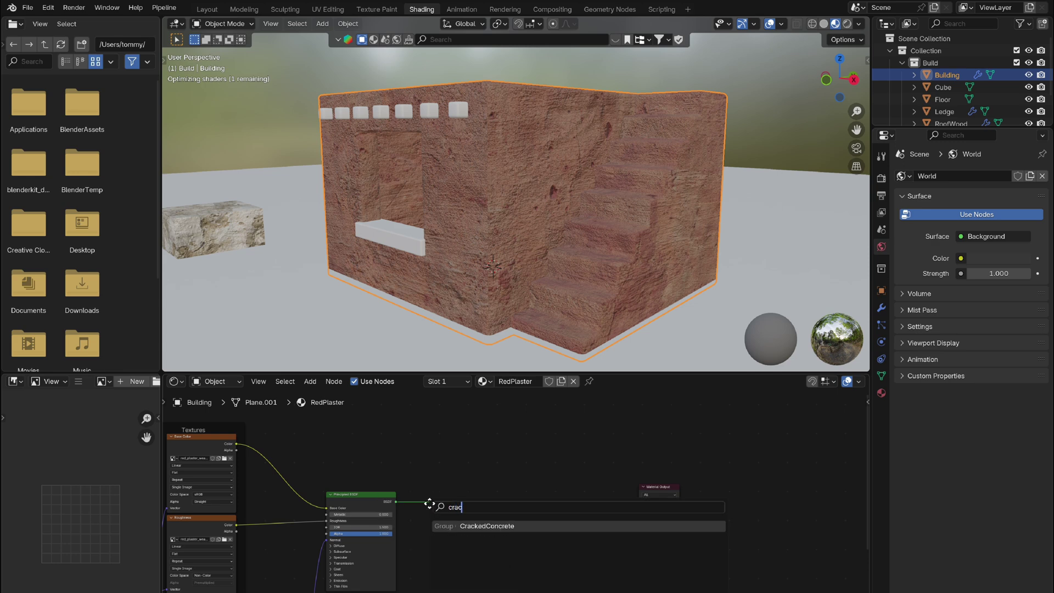
key("Return")
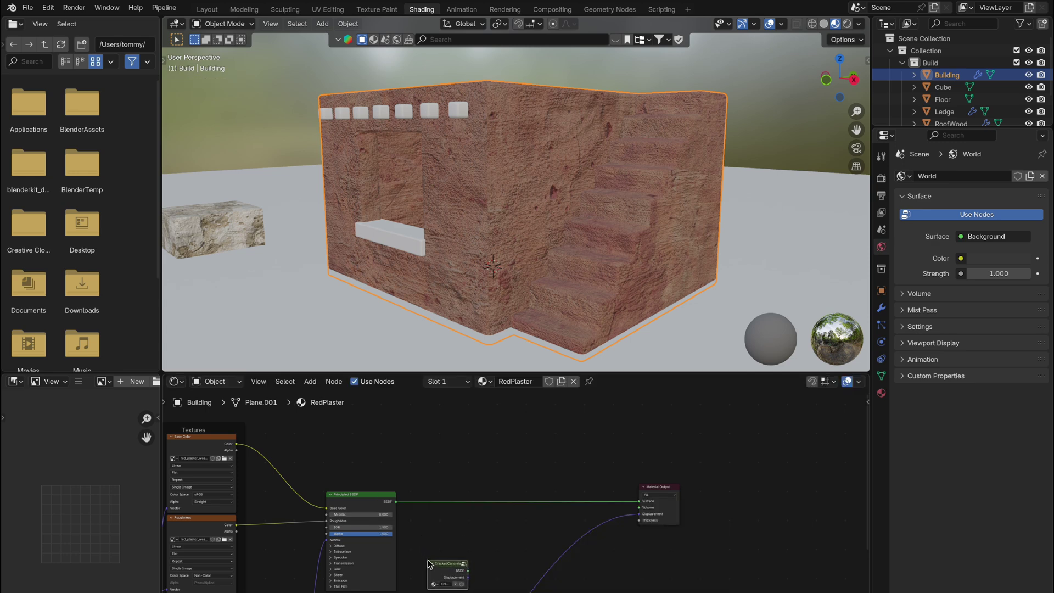
Step: Add a Mix Shader combining the Principled BSDF with the CrackedConcrete group's BSDF, and connect it to the Material Output's Surface
left_click_drag(396, 501, 535, 483)
type("mix")
key("Return")
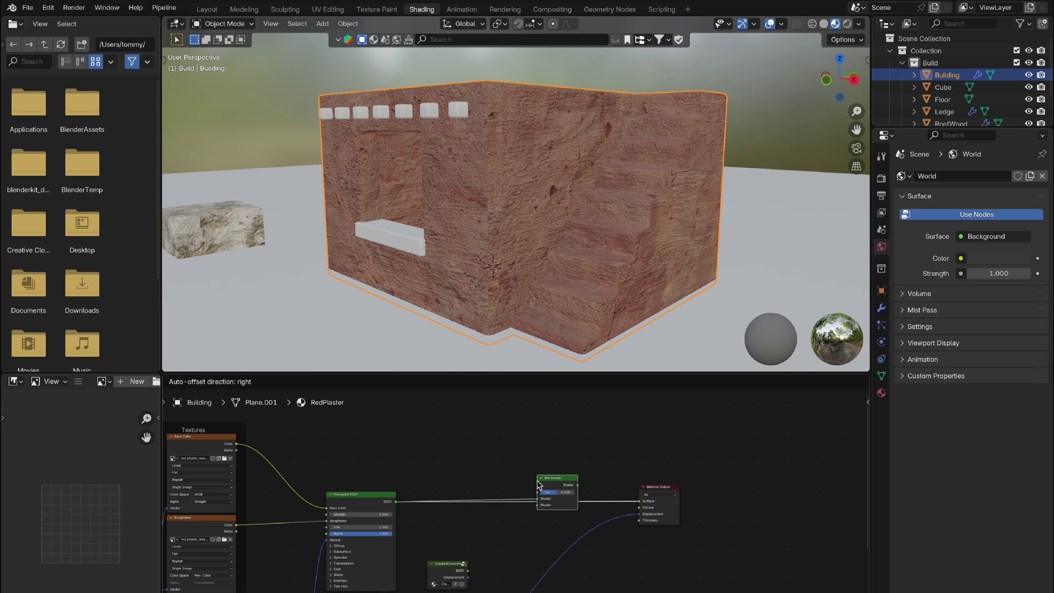
left_click(538, 475)
left_click_drag(577, 475, 638, 501)
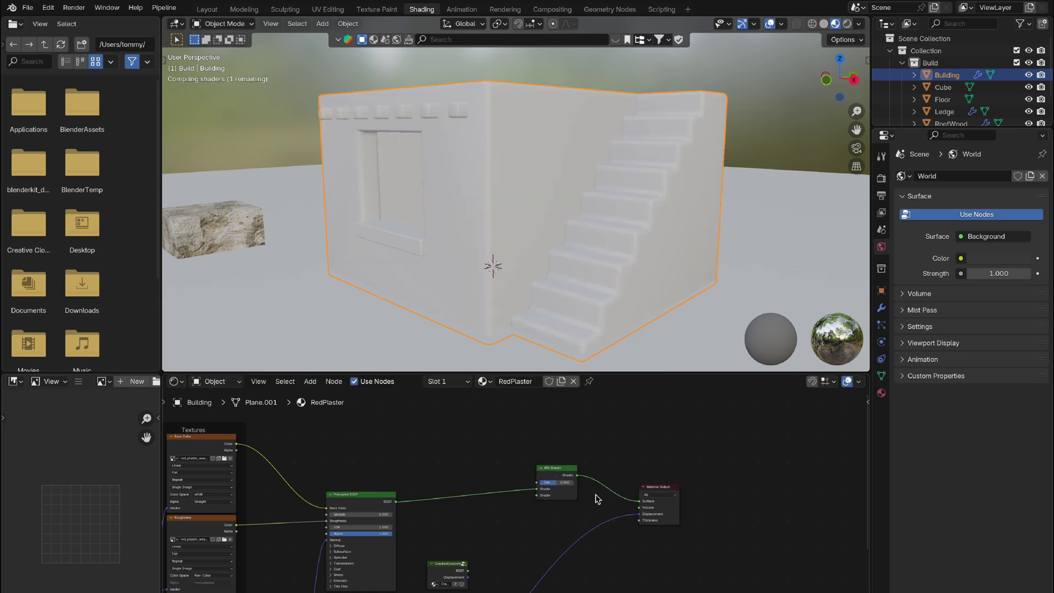
left_click_drag(555, 470, 553, 480)
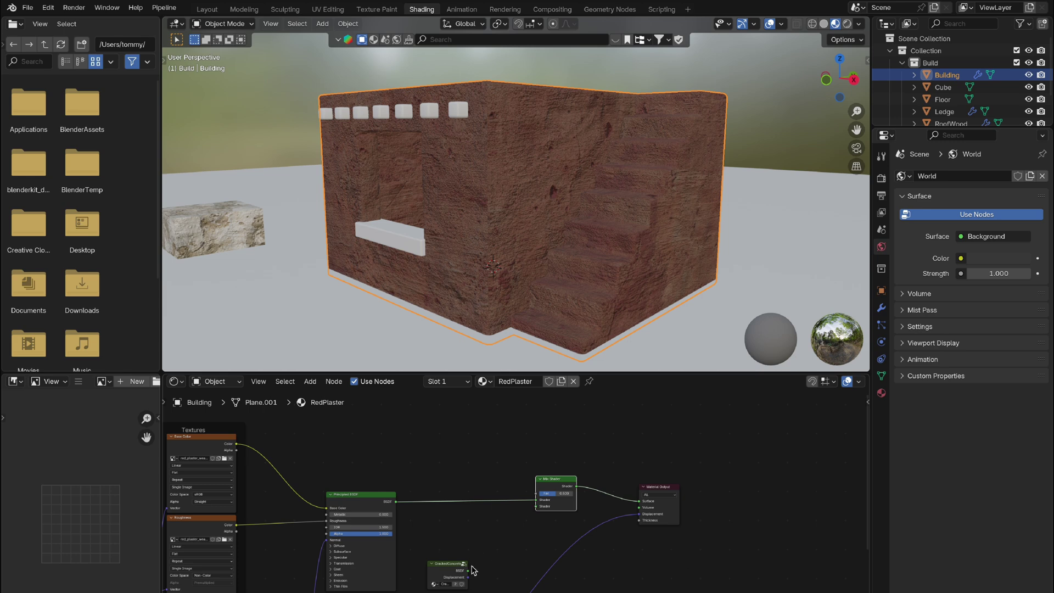
left_click_drag(467, 572, 535, 507)
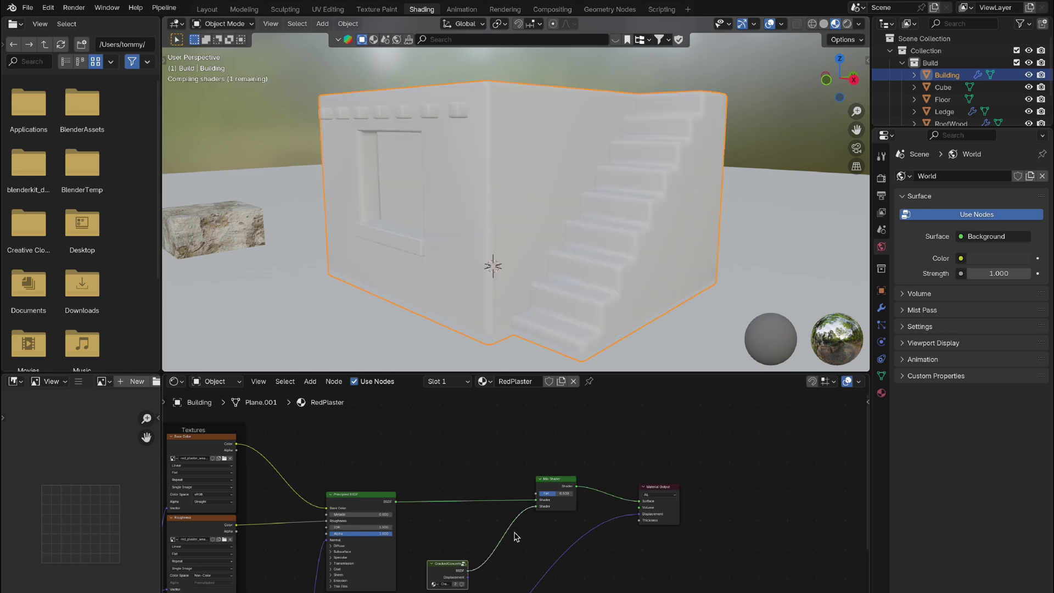
scroll(519, 538, "up", 2, "shift")
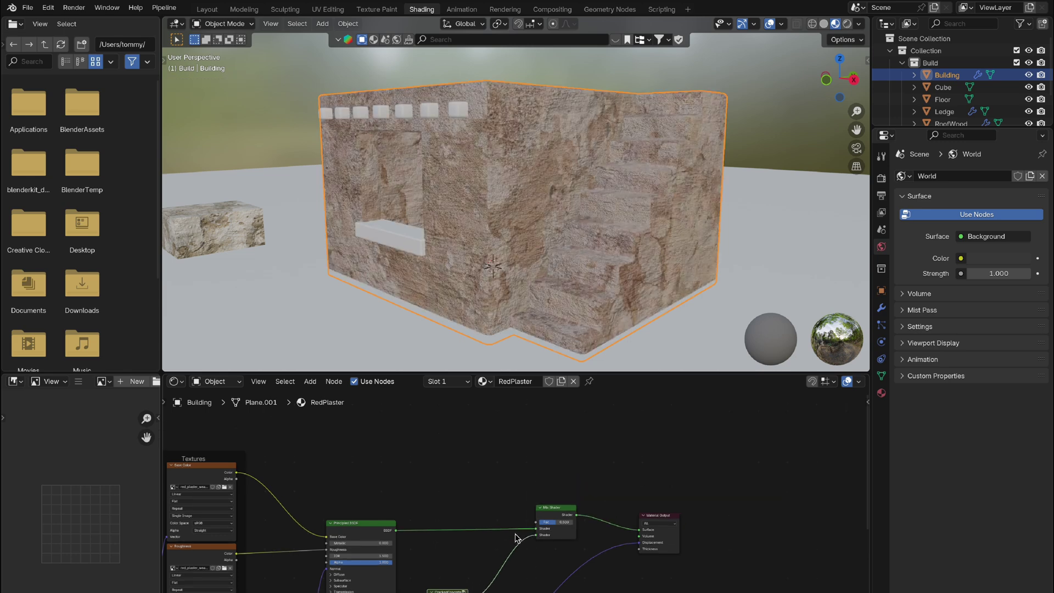
Step: Add an Image Texture node above the Mix Shader and connect its Color output to the Mix Shader's Fac input
key("shift+a")
left_click(490, 506)
type("image")
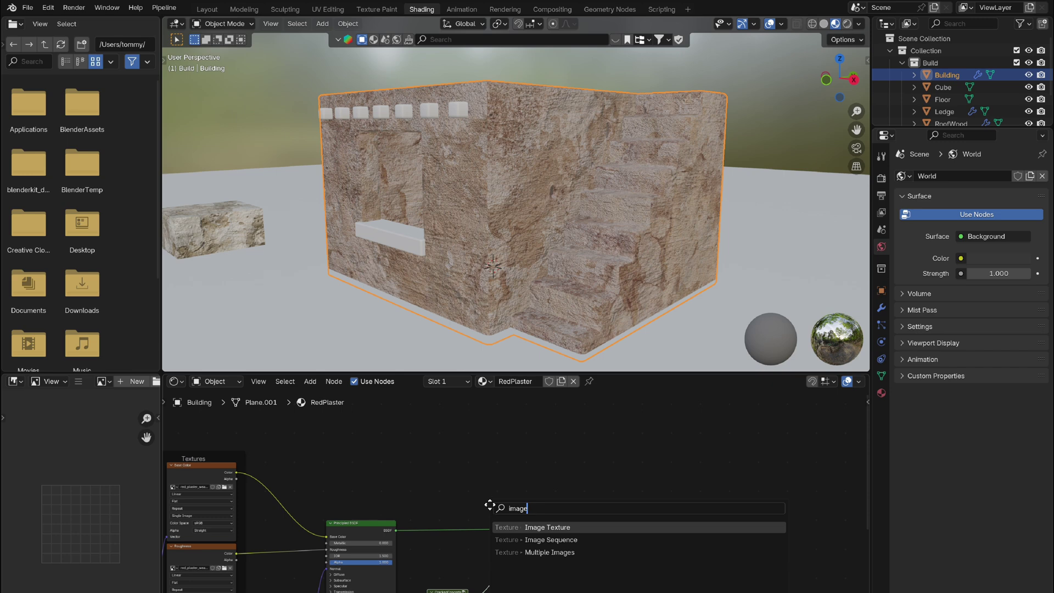
key("Return")
left_click(415, 431)
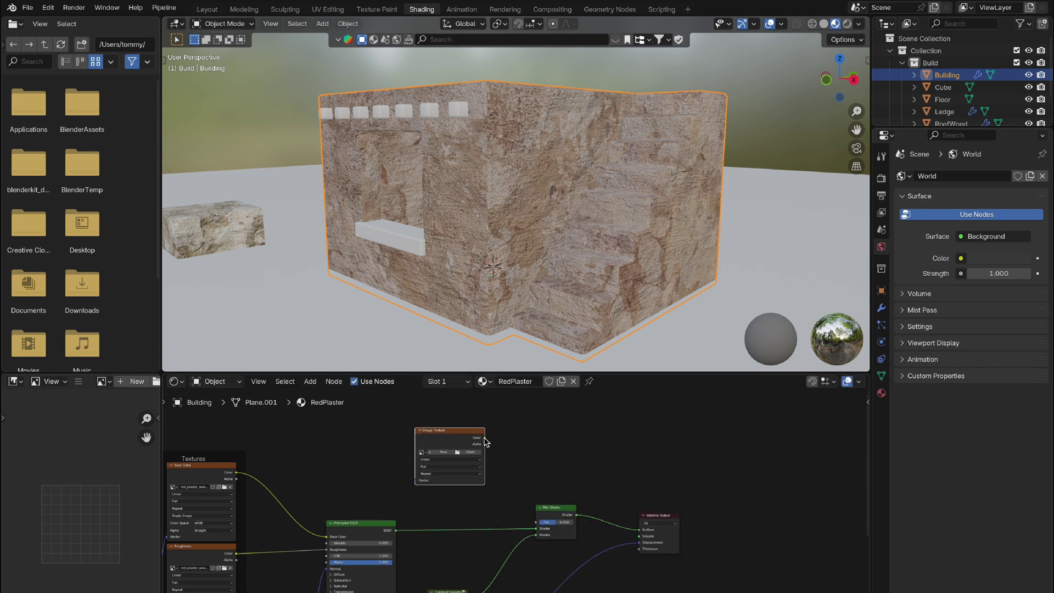
left_click_drag(485, 438, 538, 524)
Step: Add a Mix Color node below the Mix Shader
scroll(537, 557, "down", 3)
scroll(537, 557, "right", 2)
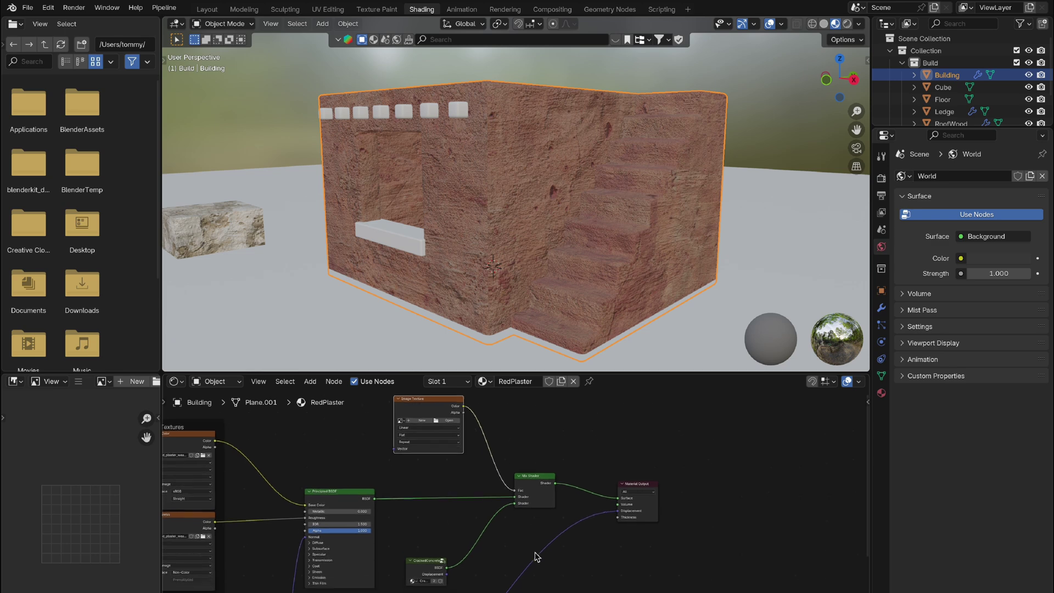
key("shift+a")
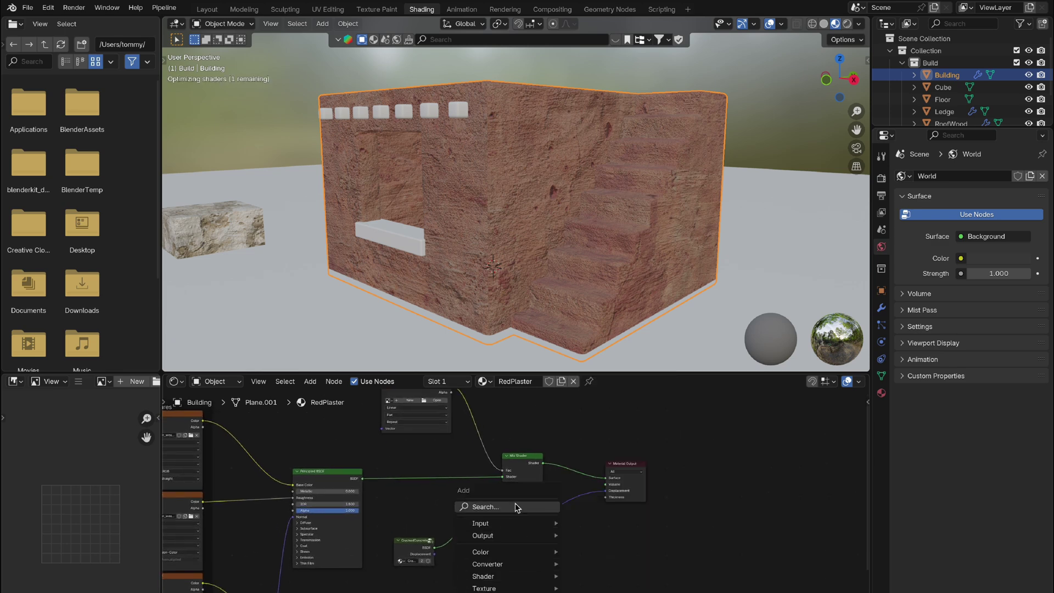
left_click(516, 506)
type("mix col")
key("Return")
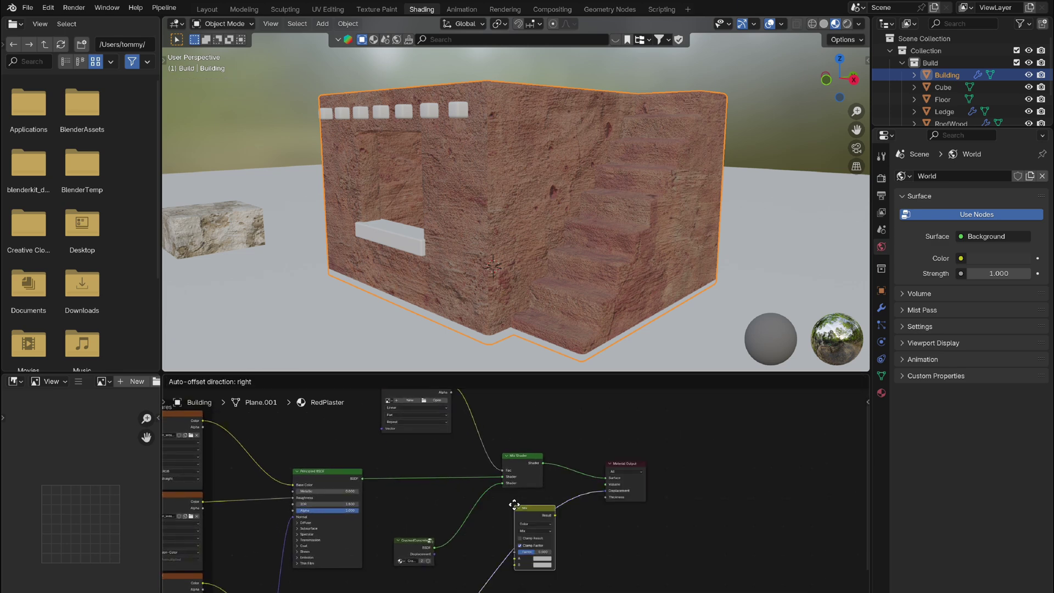
left_click(558, 551)
Step: Mix the Displacement node's output (A) with CrackedConcrete's displacement (B), feed the result to the Material Output's Displacement, and move the Mix node closer
scroll(558, 552, "down", 2)
scroll(558, 552, "right", 1)
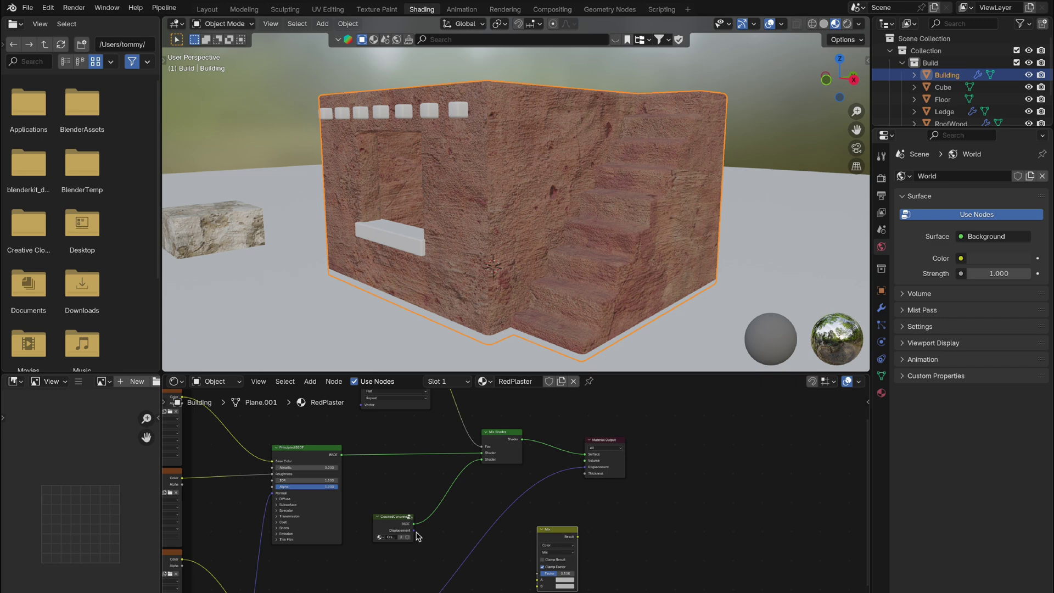
left_click_drag(413, 530, 551, 551)
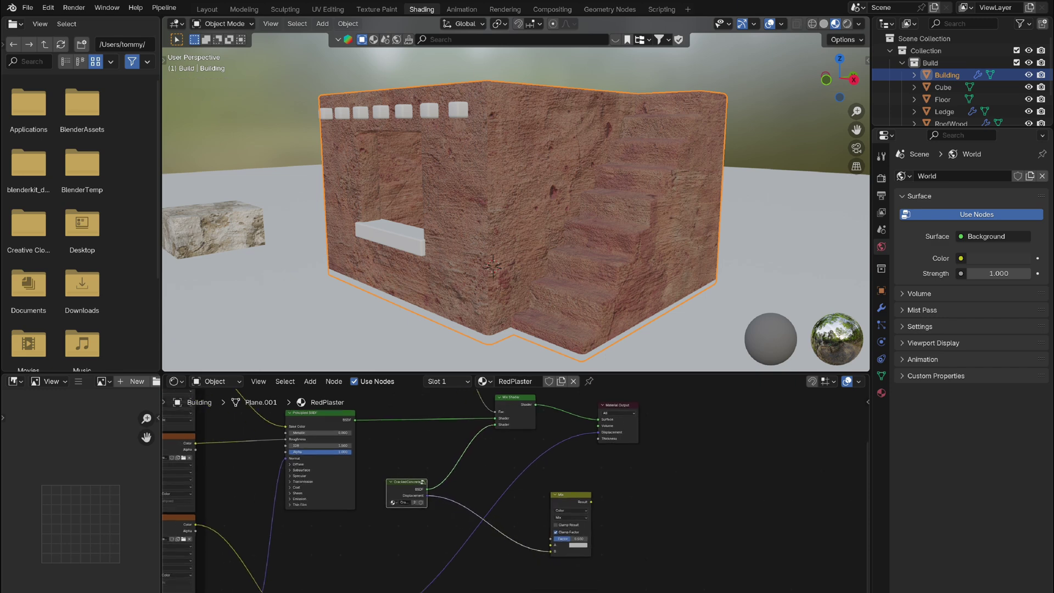
left_click_drag(363, 539, 555, 462)
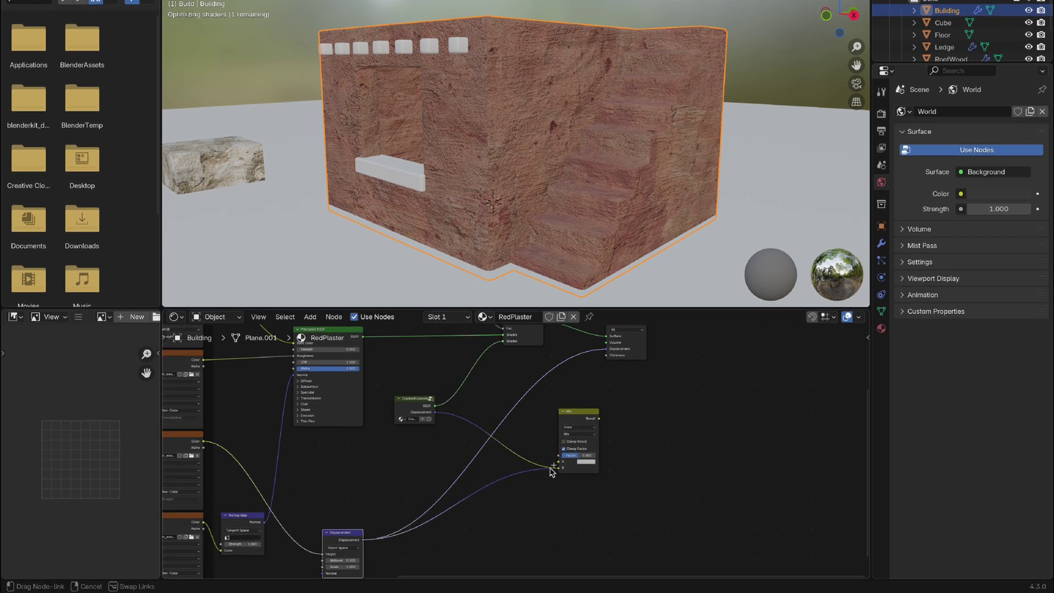
left_click_drag(598, 419, 606, 349)
left_click_drag(572, 413, 541, 386)
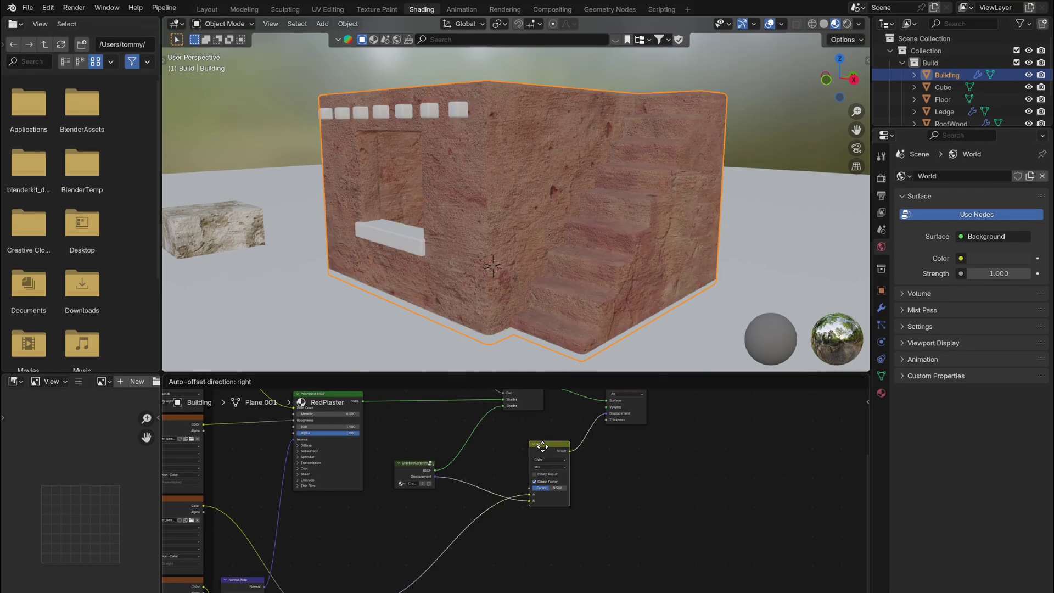
Step: Connect the Image Texture's Color to the Mix node's Factor and reposition the Mix node below the Mix Shader
scroll(541, 445, "up", 3)
left_click_drag(482, 400, 557, 573)
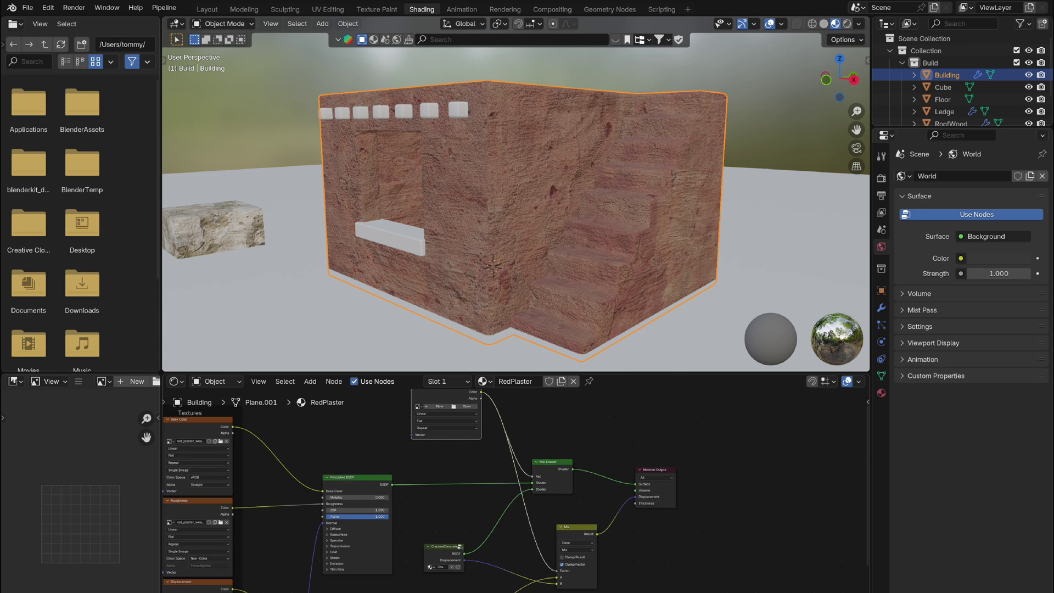
scroll(467, 472, "up", 1)
left_click(596, 393)
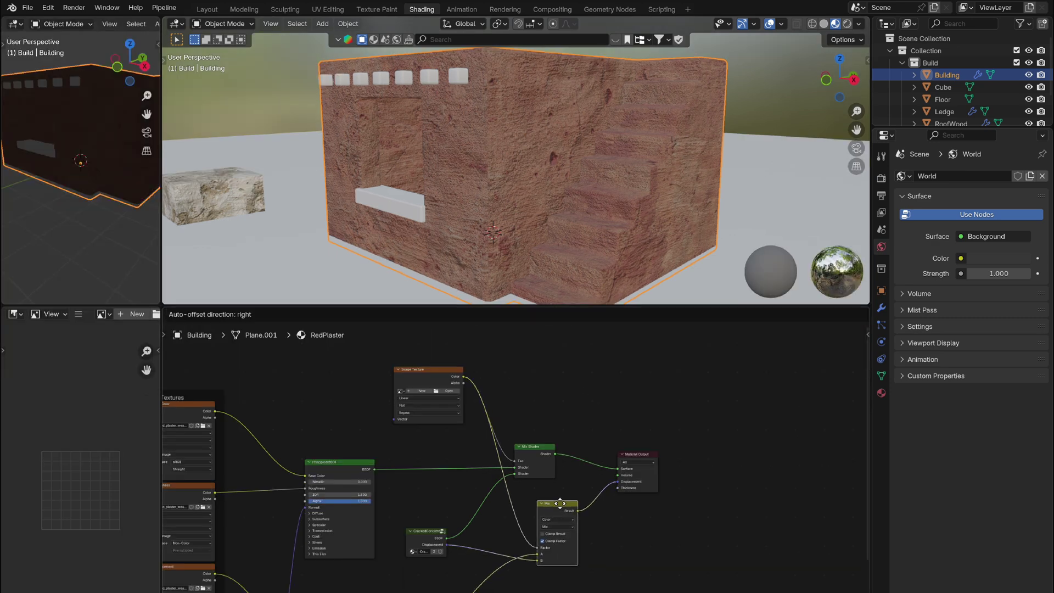
left_click(559, 504)
Step: Create a new image named MixMaterial in the Image Texture node, with a width of 2048 px
left_click(418, 391)
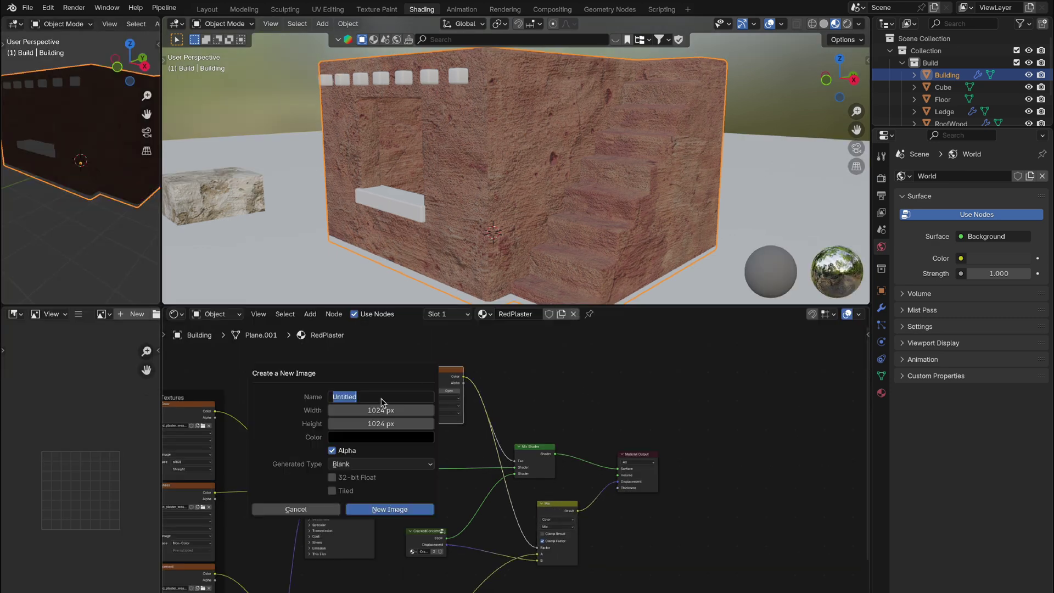
type("MixMaterial")
left_click(377, 409)
type("2048")
key("Tab")
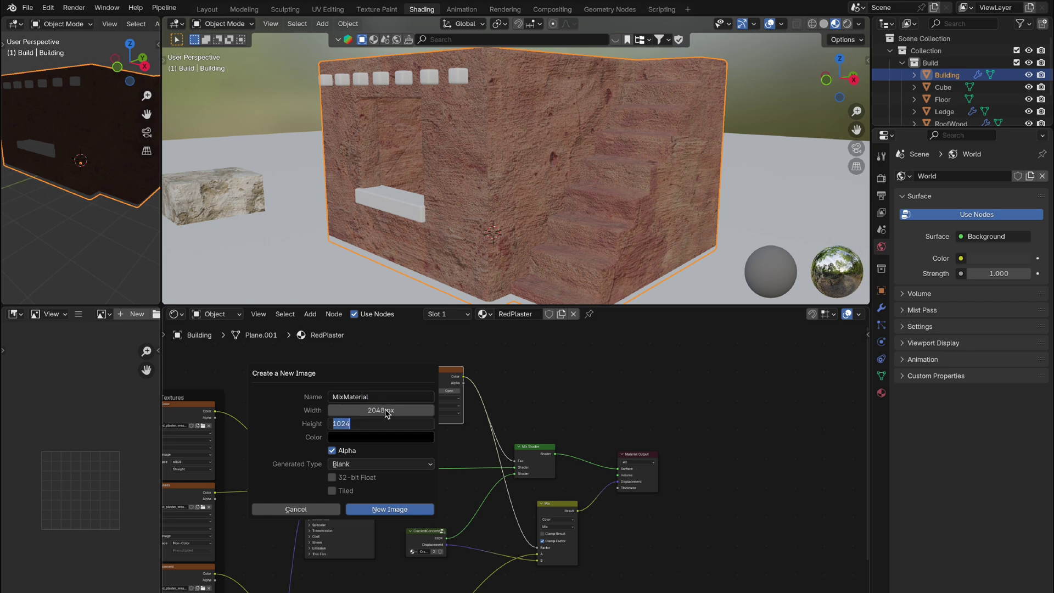
key("Return")
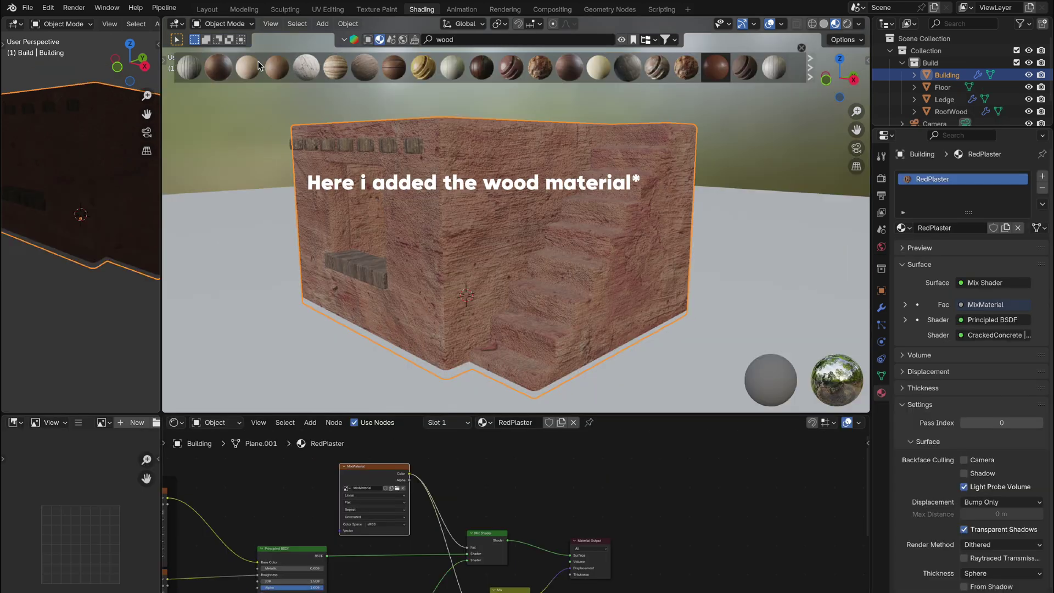
Step: Switch the building to Texture Paint mode and set the brush's primary colour to black
left_click(240, 25)
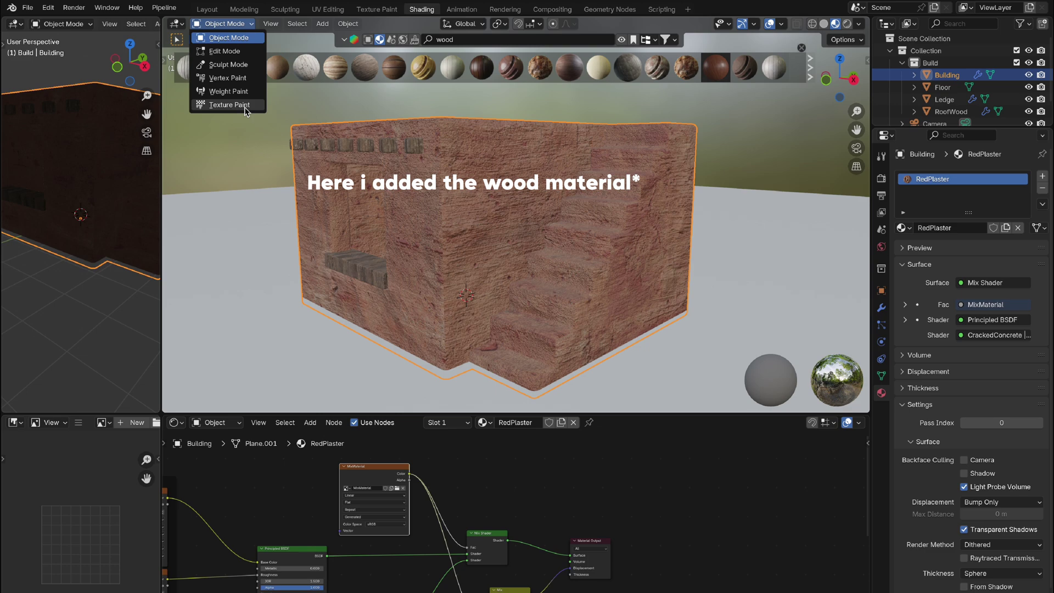
left_click(245, 105)
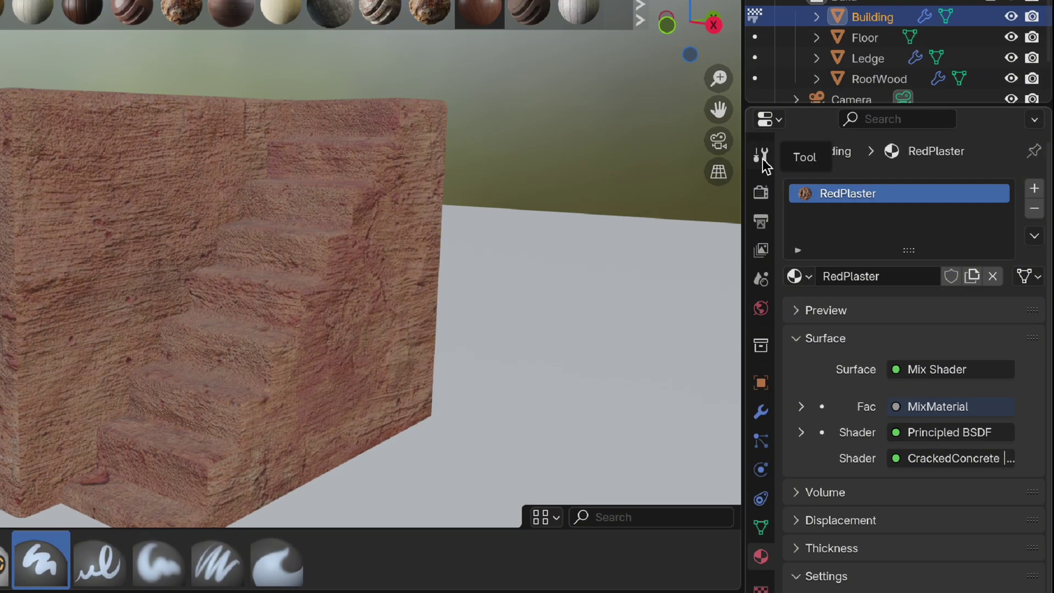
left_click(880, 156)
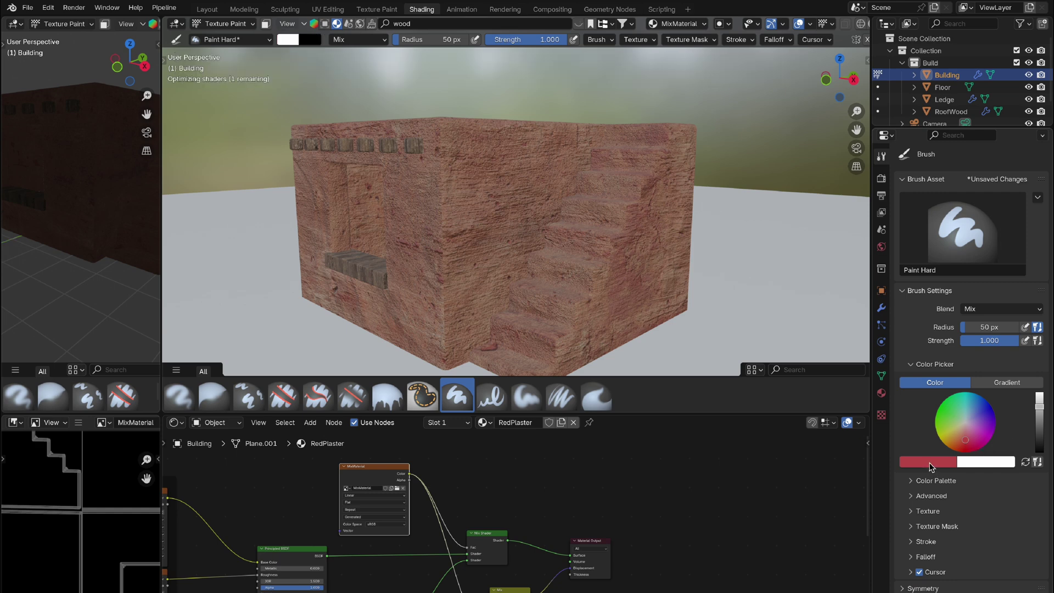
left_click(930, 463)
left_click_drag(945, 344, 946, 379)
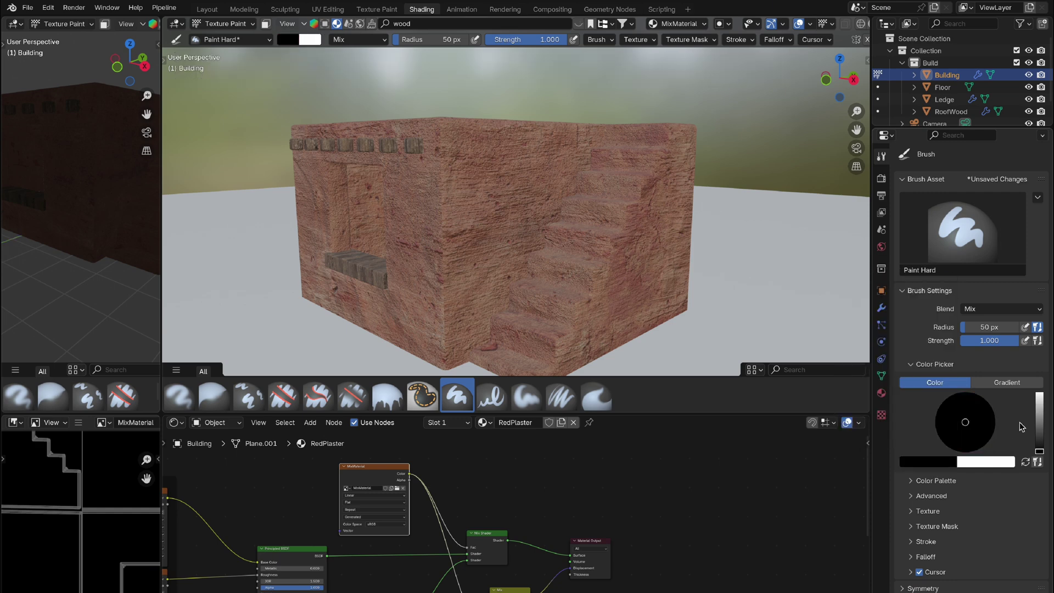
Step: Add a new texture to the brush's texture mask, and create another brush texture that uses the GrungeBrush2.png image
left_click(911, 527)
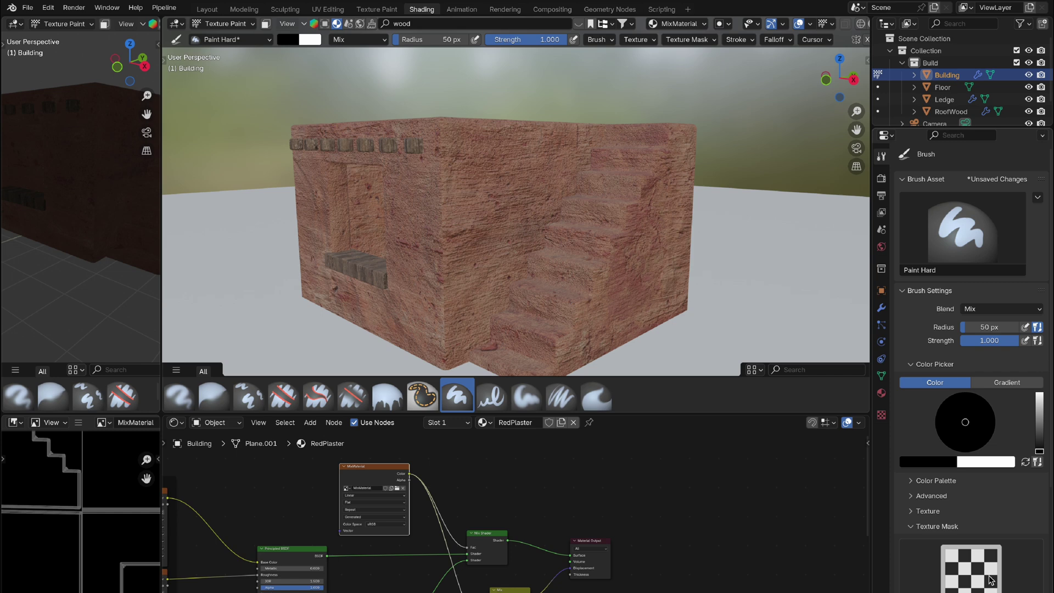
scroll(990, 580, "down", 5)
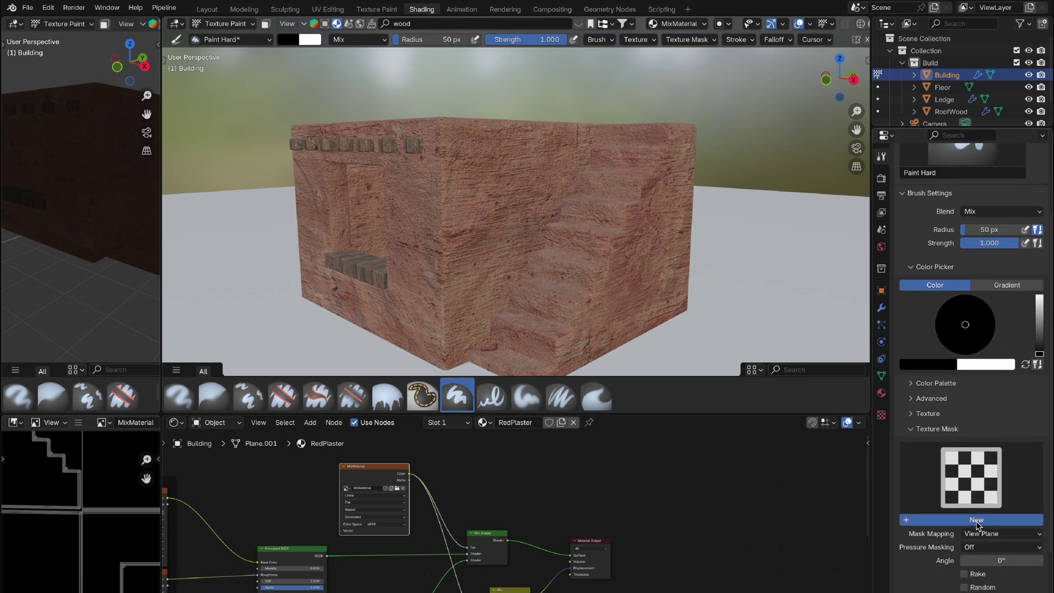
left_click(976, 519)
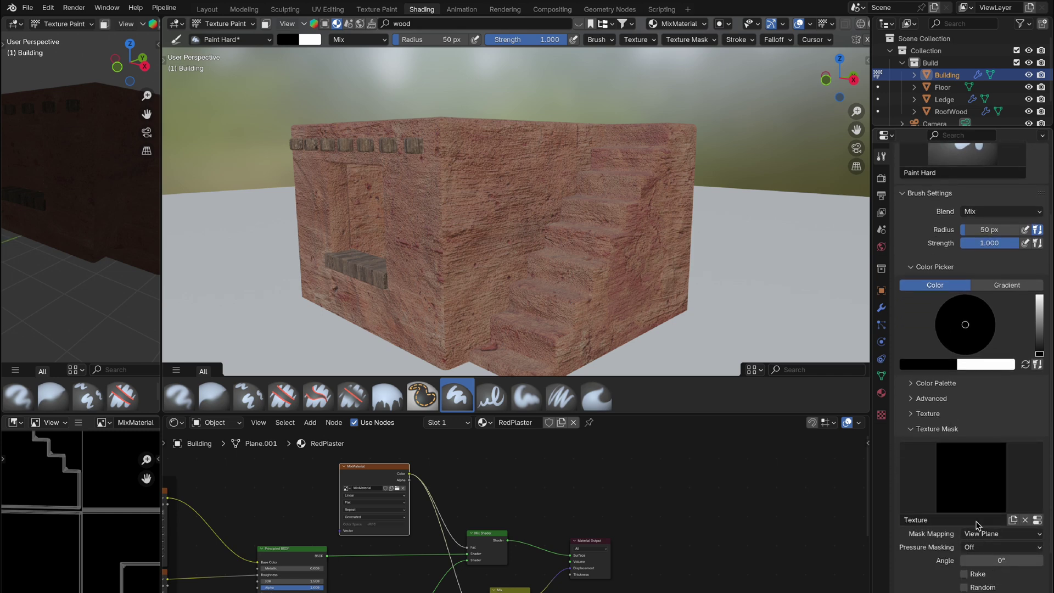
left_click(882, 416)
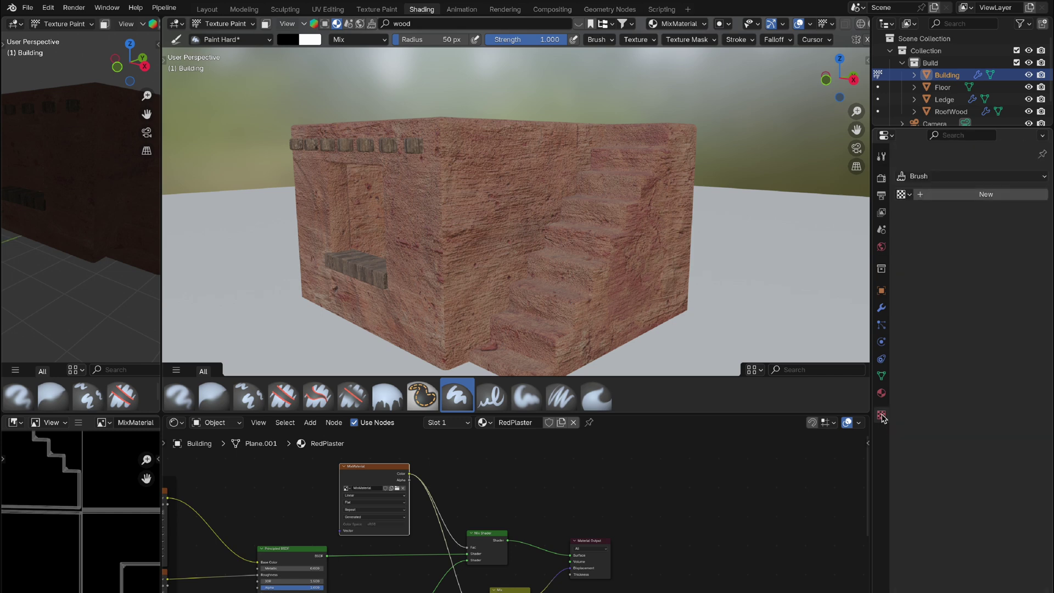
left_click(958, 194)
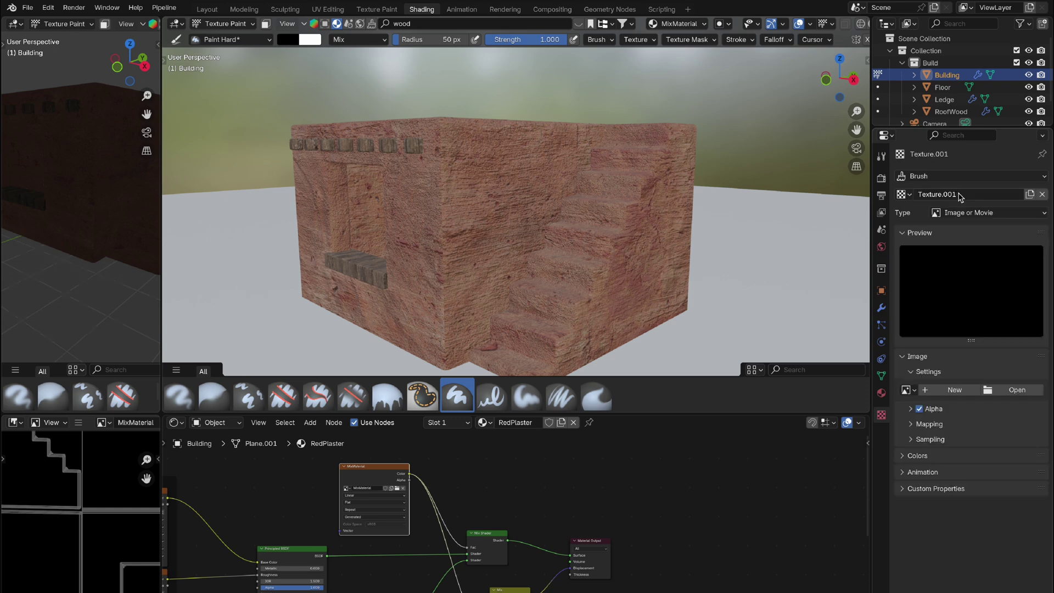
left_click(1013, 390)
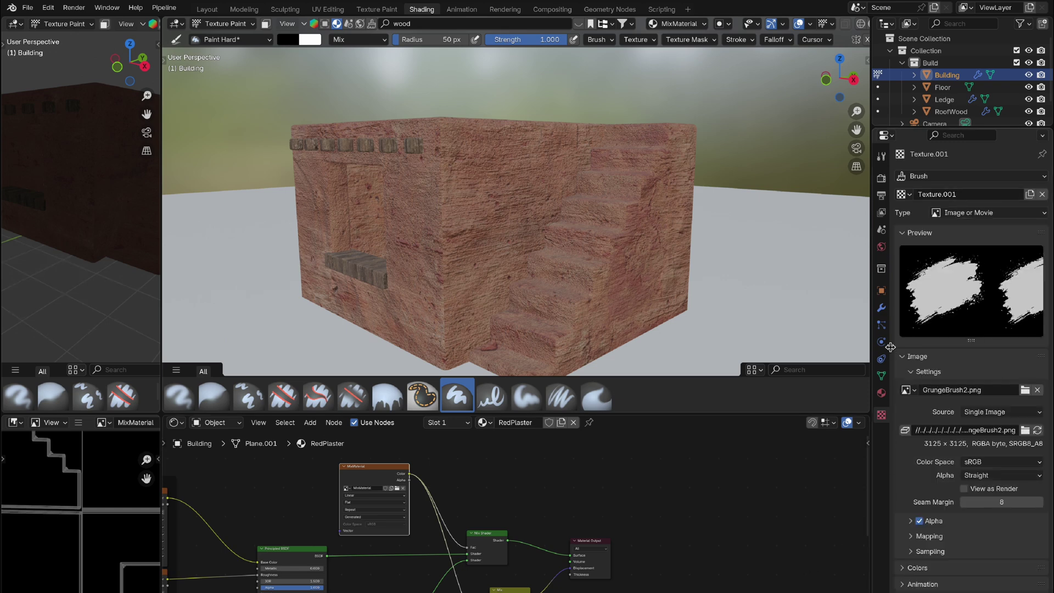
Step: Return to the brush settings and swap the brush colours so that white is the painting colour
left_click(881, 157)
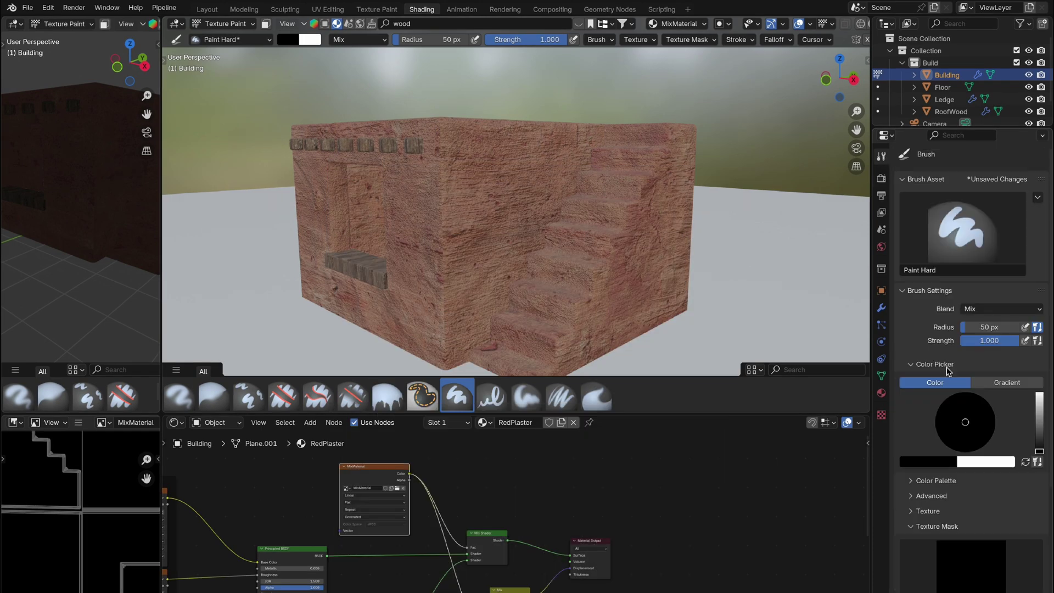
scroll(940, 574, "down", 7)
key("x")
middle_click_drag(527, 258, 556, 279)
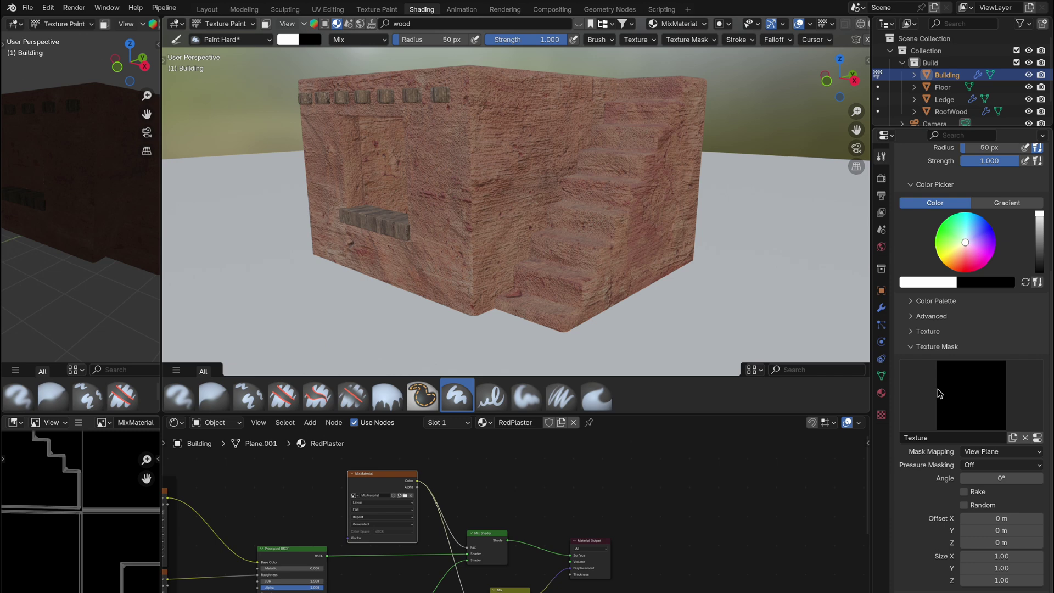
Step: Use the grunge texture Texture.001 as the brush's texture mask, with Rake and Random rotation enabled
left_click(976, 393)
left_click(736, 464)
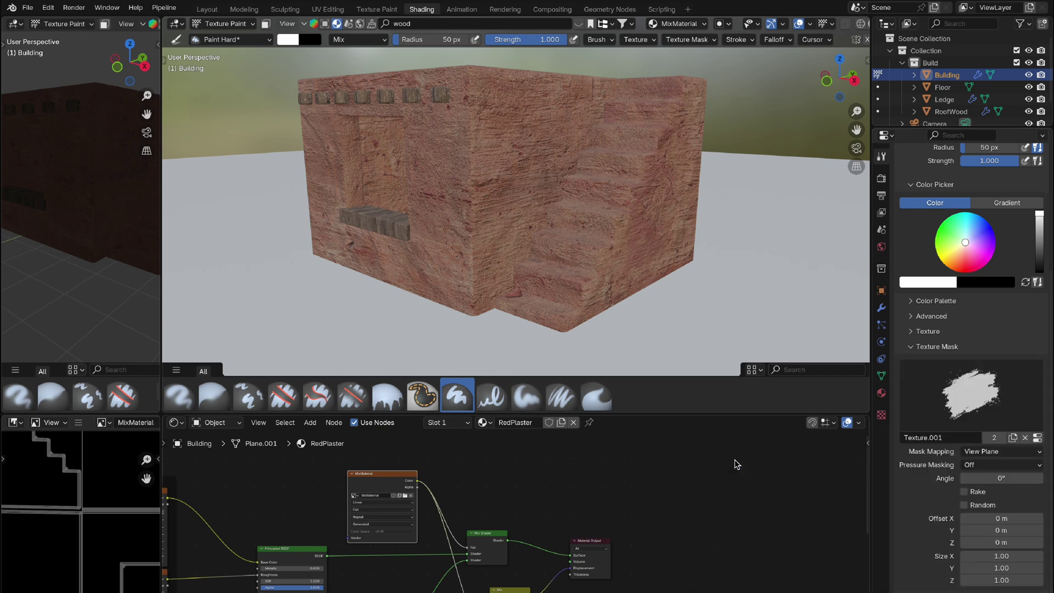
left_click(964, 505)
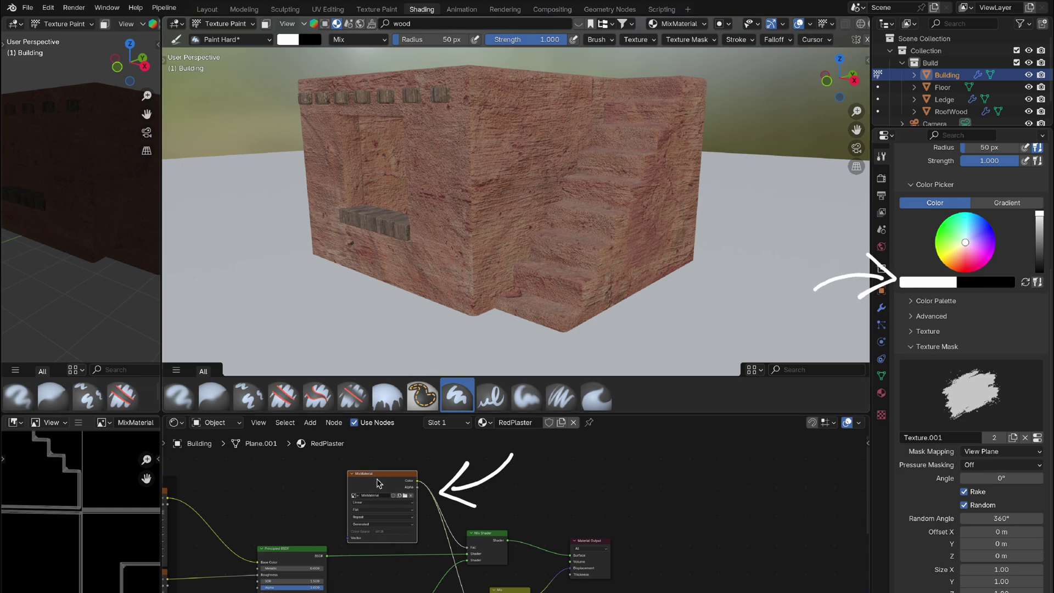
Step: Paint white on the MixMaterial mask to expose cracked concrete along the building's corners, base, roof edge, window and stairs
scroll(459, 285, "up", 5)
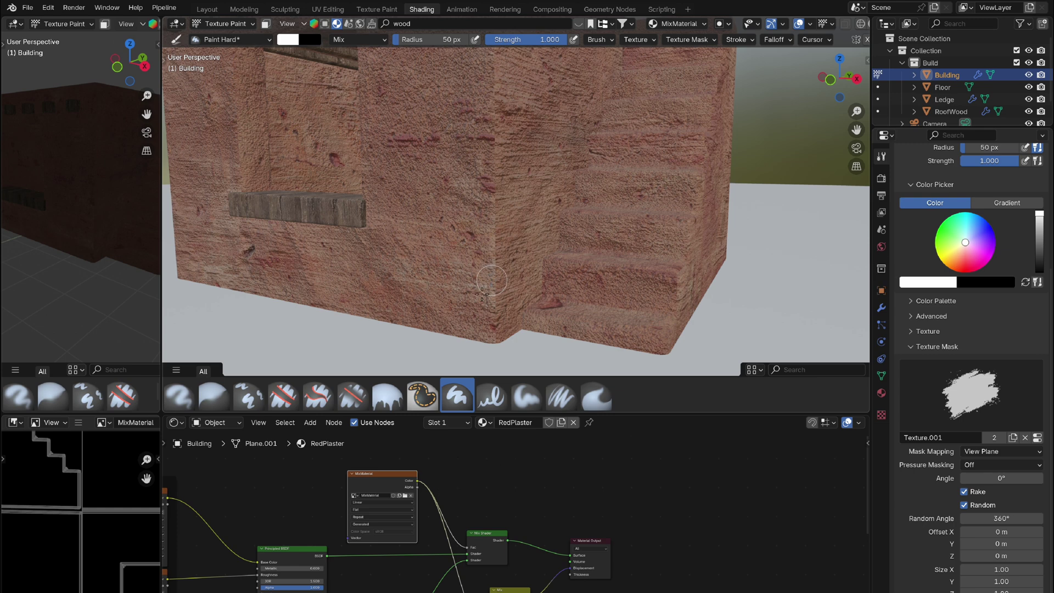
mouse_move(486, 274)
left_mouse_down()
mouse_move(480, 316)
mouse_move(445, 331)
left_mouse_up()
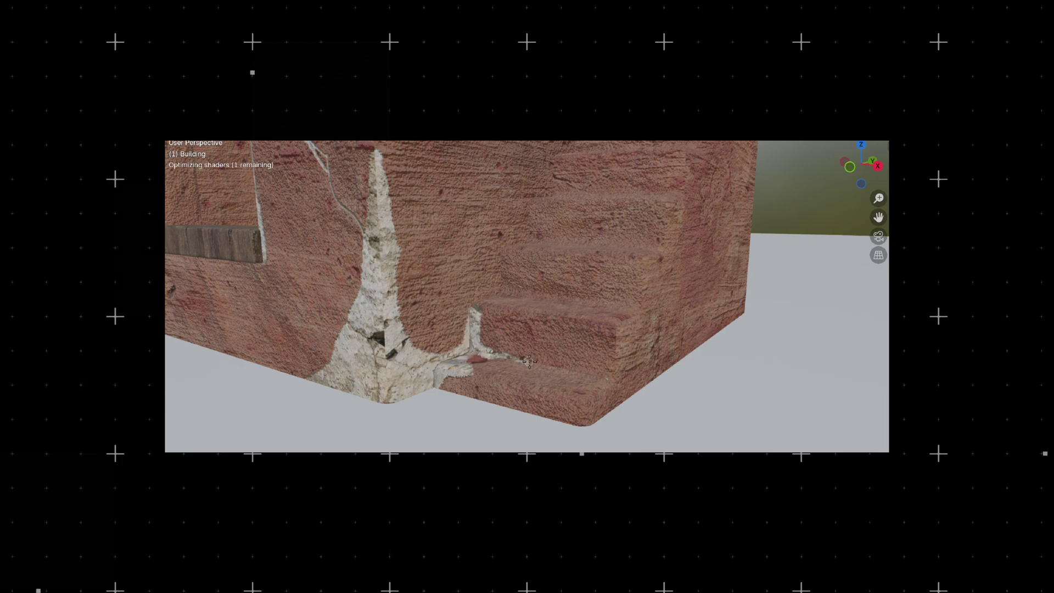
mouse_move(472, 340)
left_mouse_down()
mouse_move(593, 406)
mouse_move(522, 422)
mouse_move(502, 362)
left_mouse_up()
left_click_drag(503, 362, 448, 247)
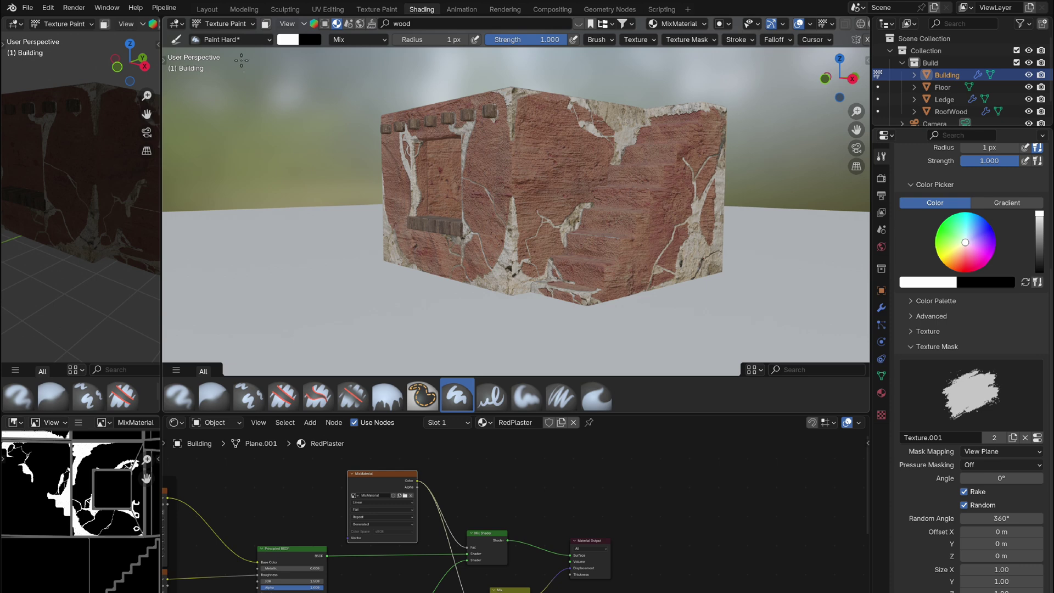
Step: Return the building to Object Mode and move the Material Output node well away from the Mix Shader
left_click(222, 24)
left_click(238, 39)
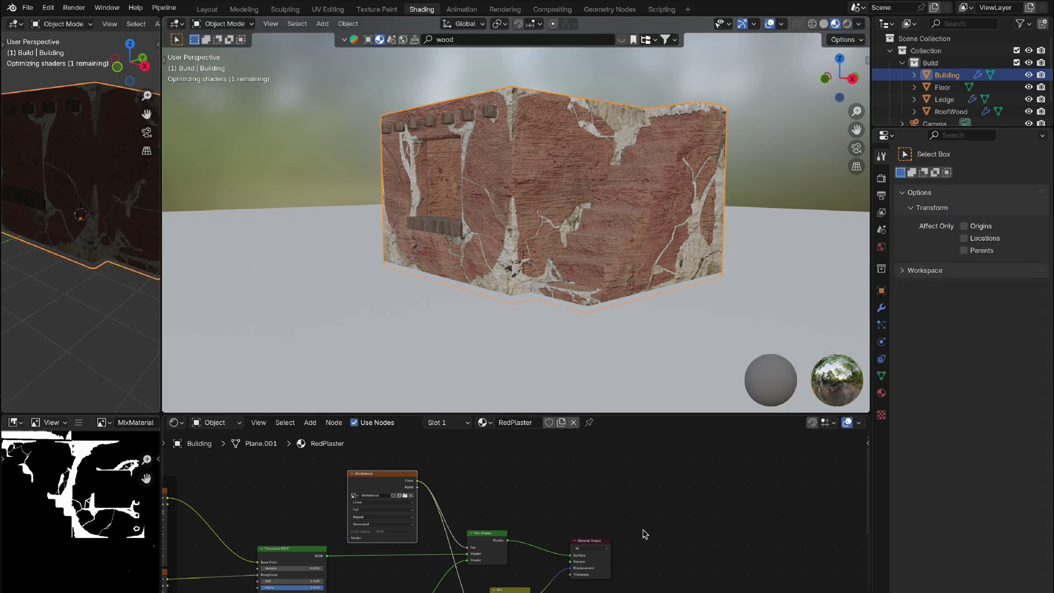
middle_click_drag(644, 534, 580, 532)
left_click_drag(530, 511, 690, 511)
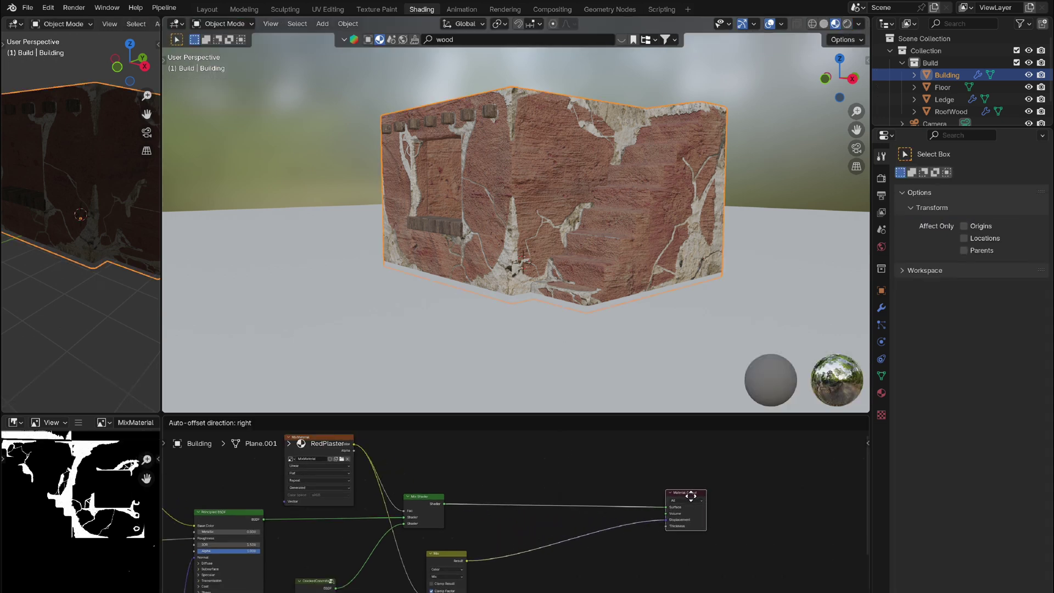
middle_click_drag(597, 560, 554, 586)
left_click_drag(645, 522, 746, 520)
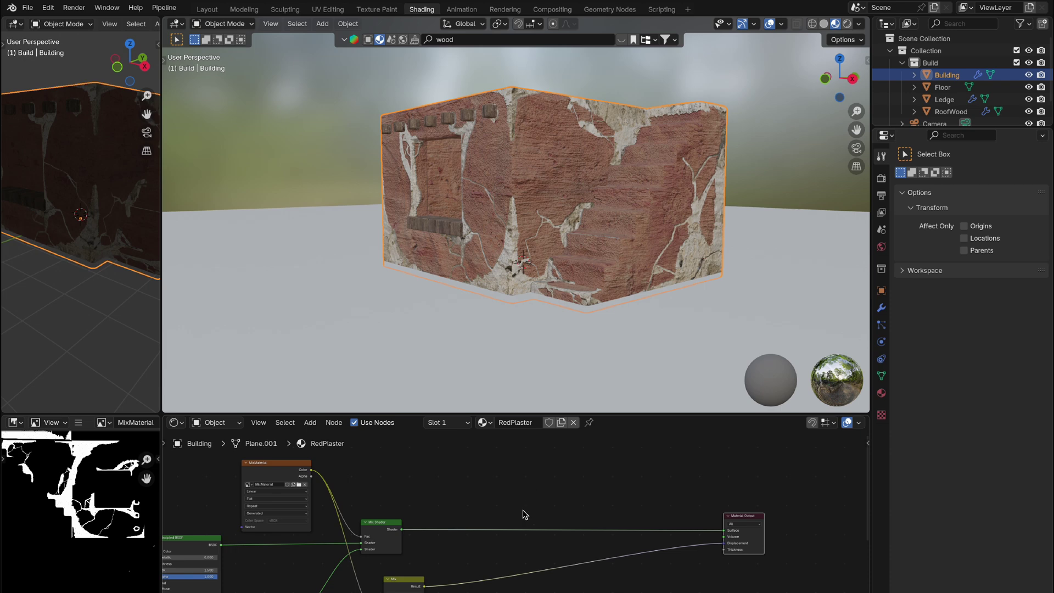
Step: Add a second Image Texture node above the link between the Mix Shader and the Material Output
key("shift+a")
type("image")
key("Return")
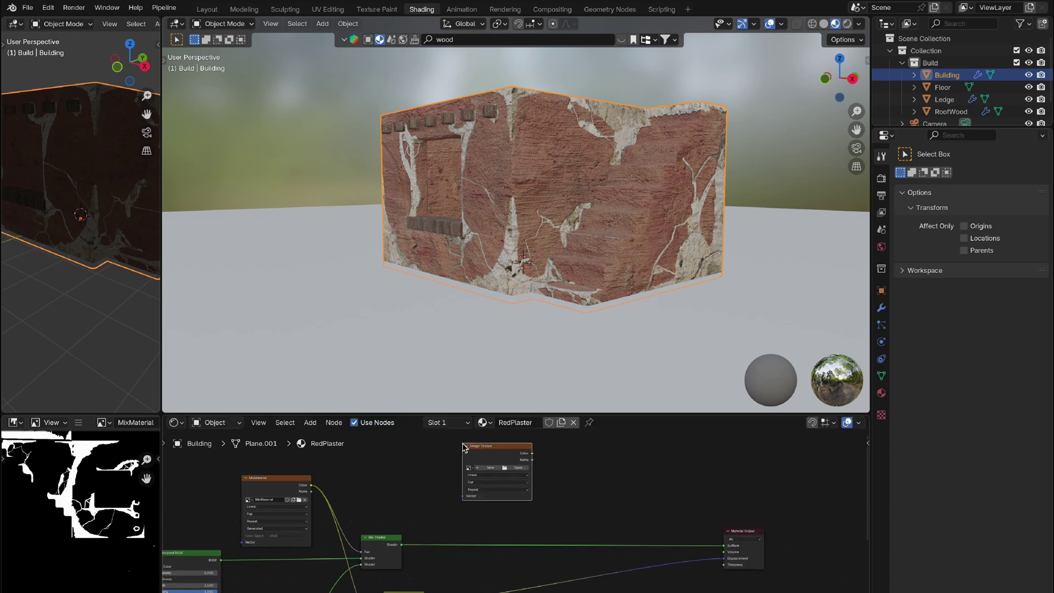
Step: Place the new Image Texture node and add a Principled BSDF node beside it, above the link to the Material Output
left_click(466, 448)
key("shift+a")
type("princ")
key("Return")
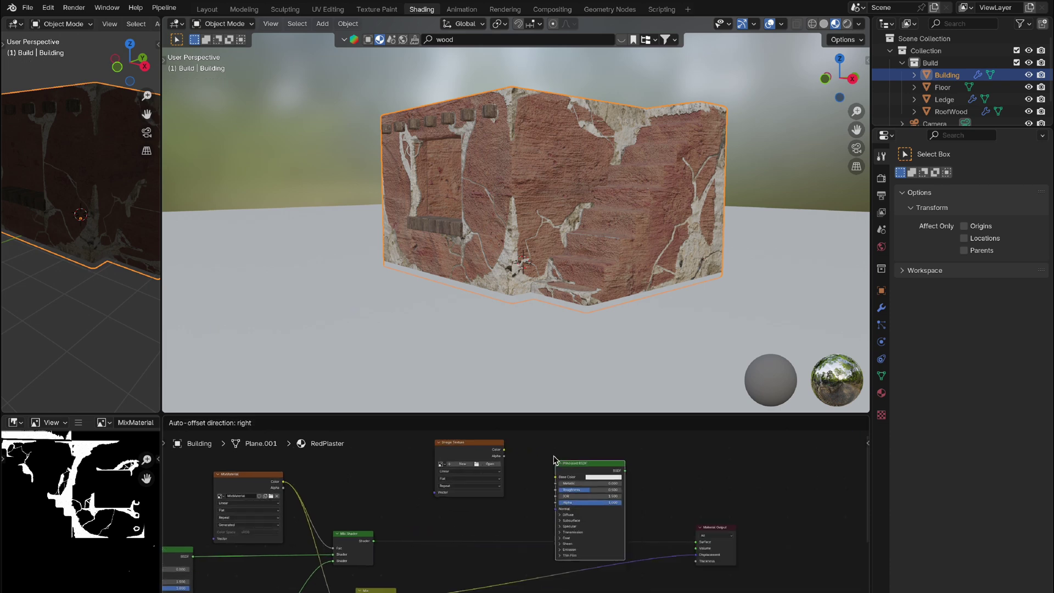
left_click(550, 493)
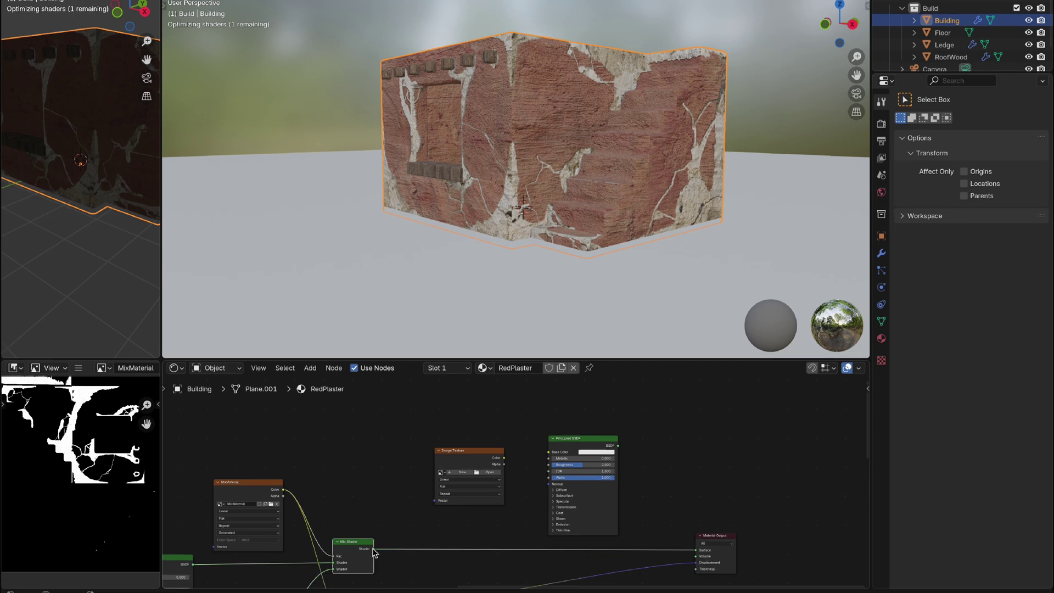
Step: Insert a second Mix Shader between the existing Mix Shader and the Material Output, spacing the nodes apart
left_click_drag(373, 540, 559, 552)
type("mix")
key("Return")
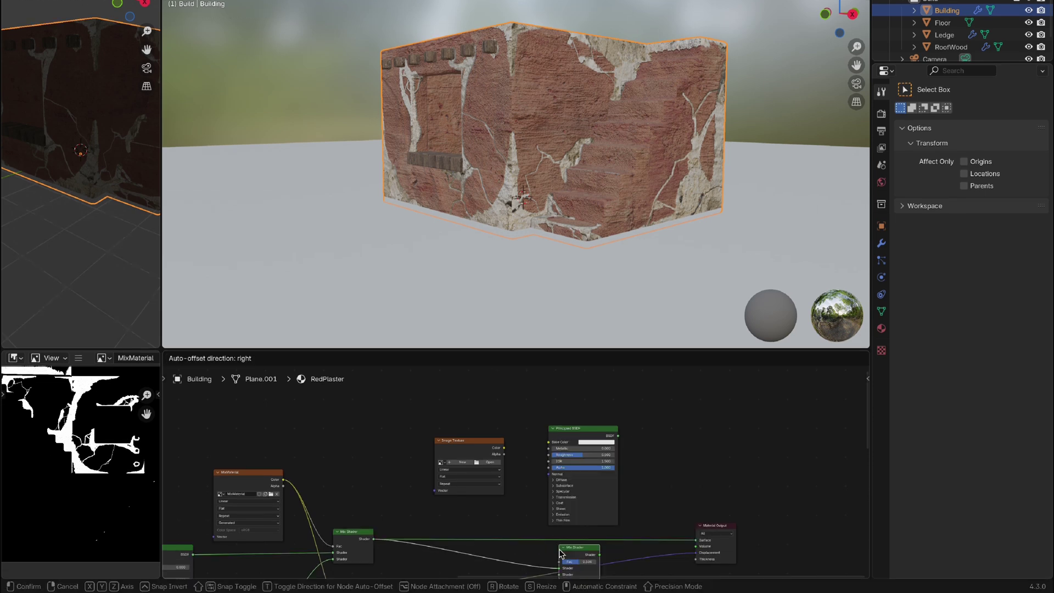
left_click(642, 535)
left_click_drag(719, 526, 781, 520)
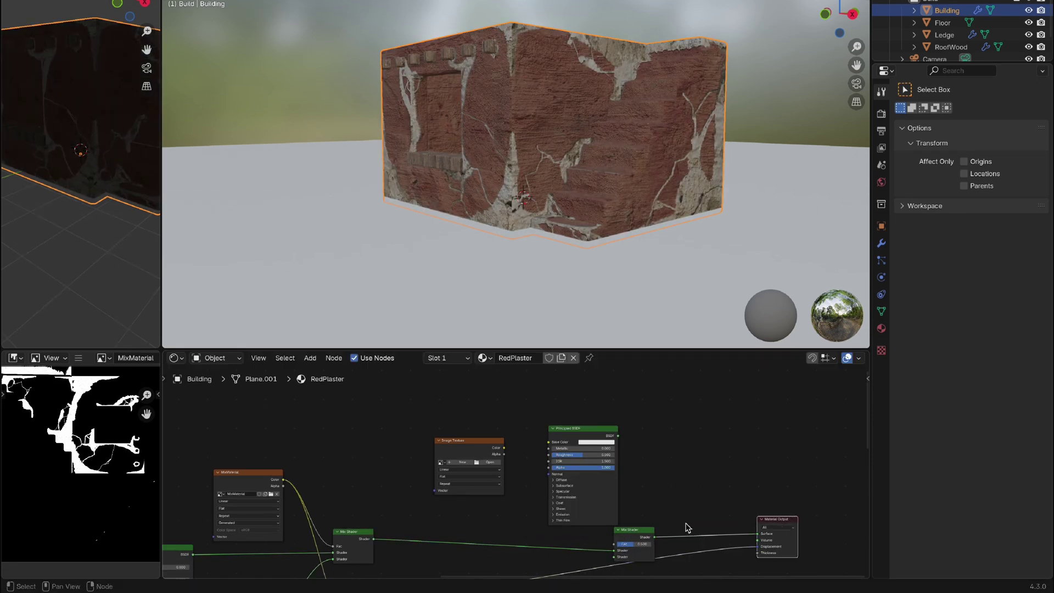
left_click_drag(630, 530, 668, 525)
Step: Feed the Principled BSDF into the new Mix Shader's second Shader input, and the Image Texture's Color into Base Color and Alpha into Fac
middle_click_drag(613, 440, 586, 417)
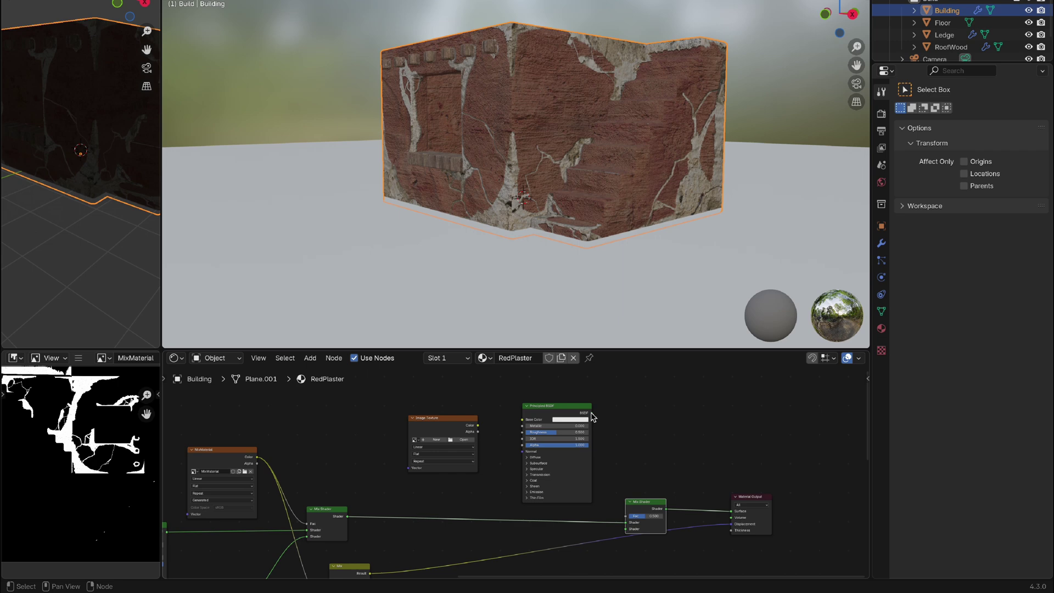
left_click_drag(591, 413, 626, 529)
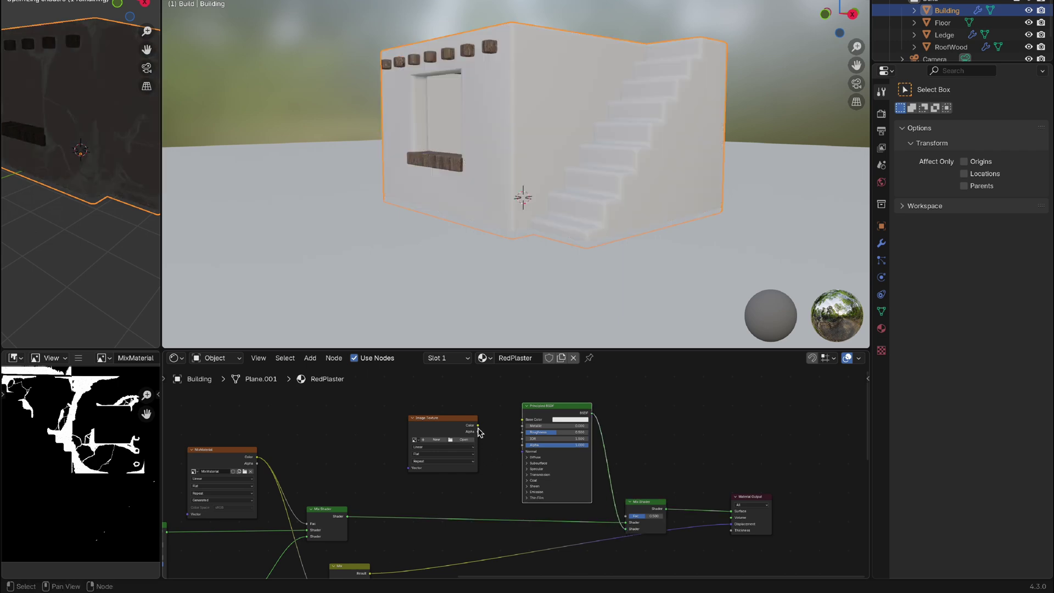
left_click_drag(477, 425, 625, 517)
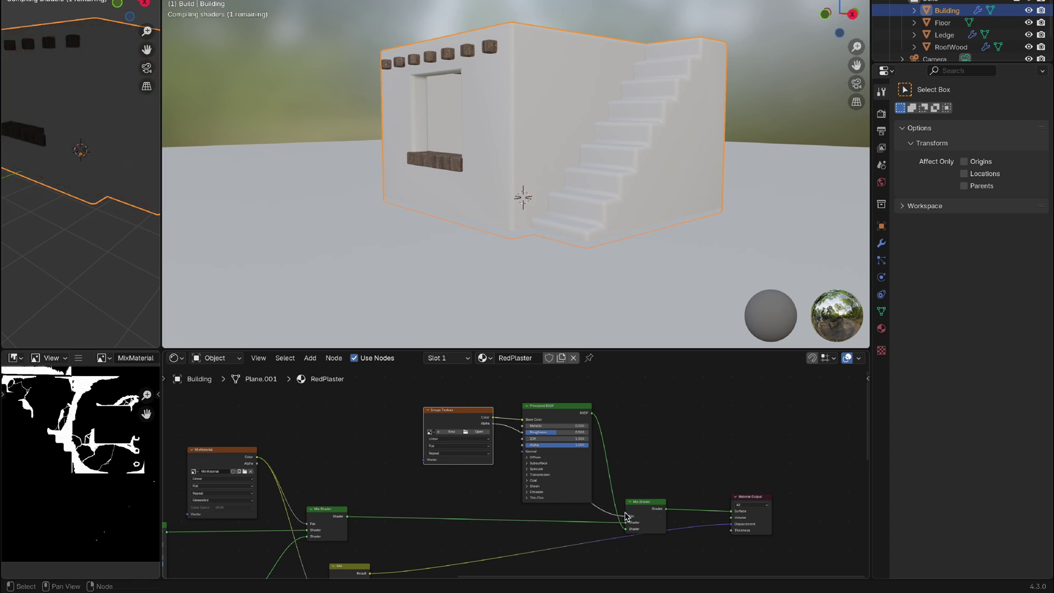
Step: Create a 2048 × 2048 px image named Stencil in the new Image Texture node, filled with fully transparent black
left_click(451, 433)
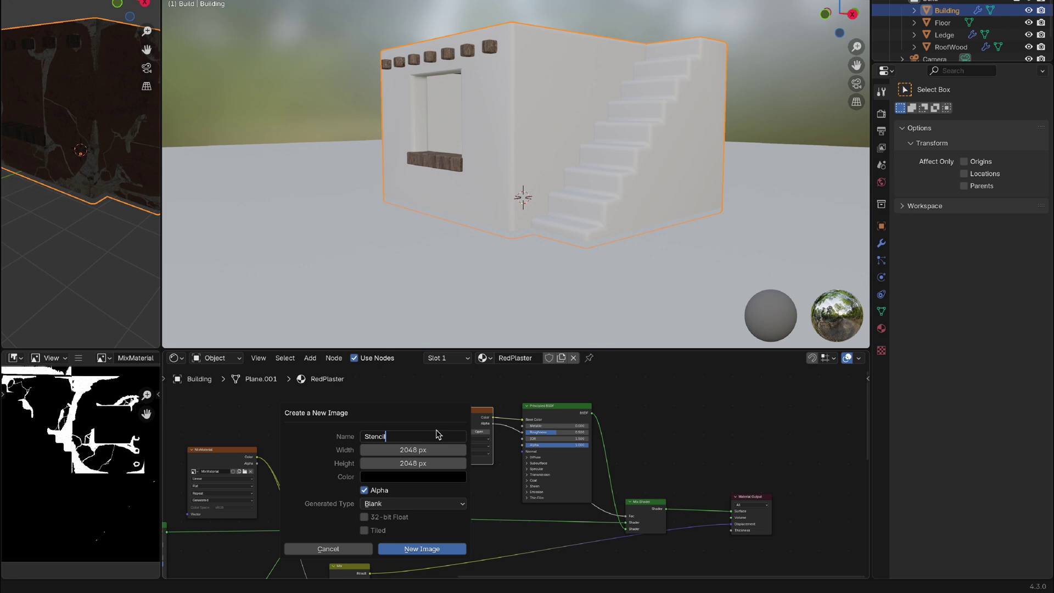
left_click(436, 482)
left_click_drag(466, 440, 367, 441)
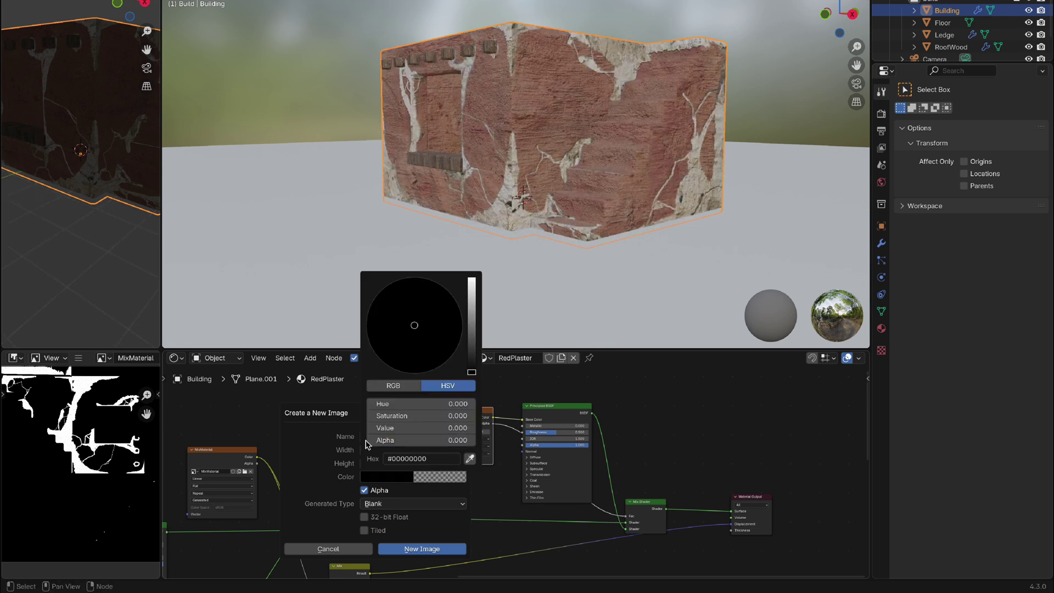
left_click(427, 550)
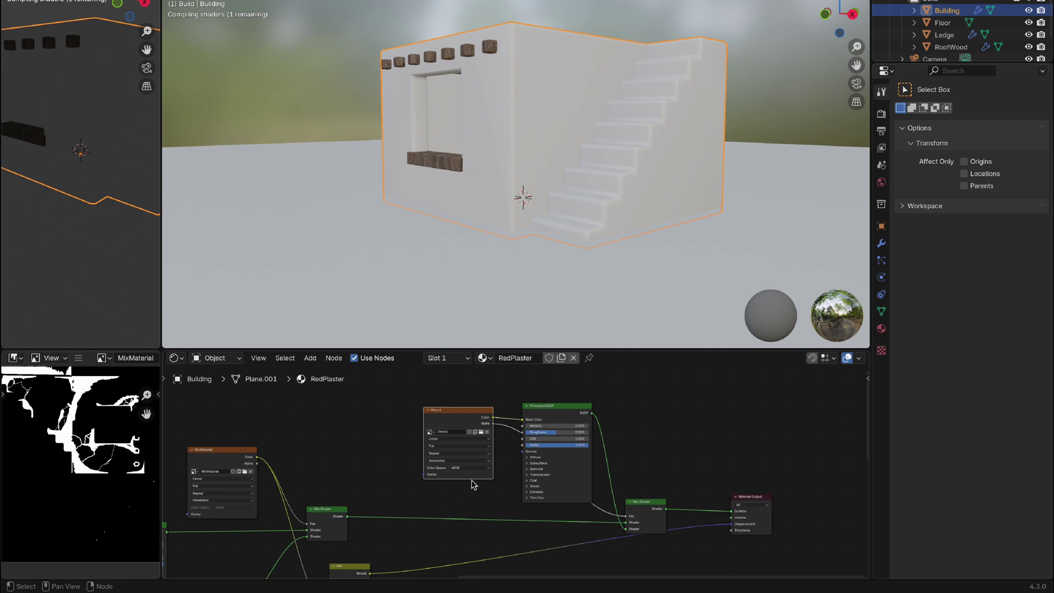
left_click_drag(457, 415, 449, 417)
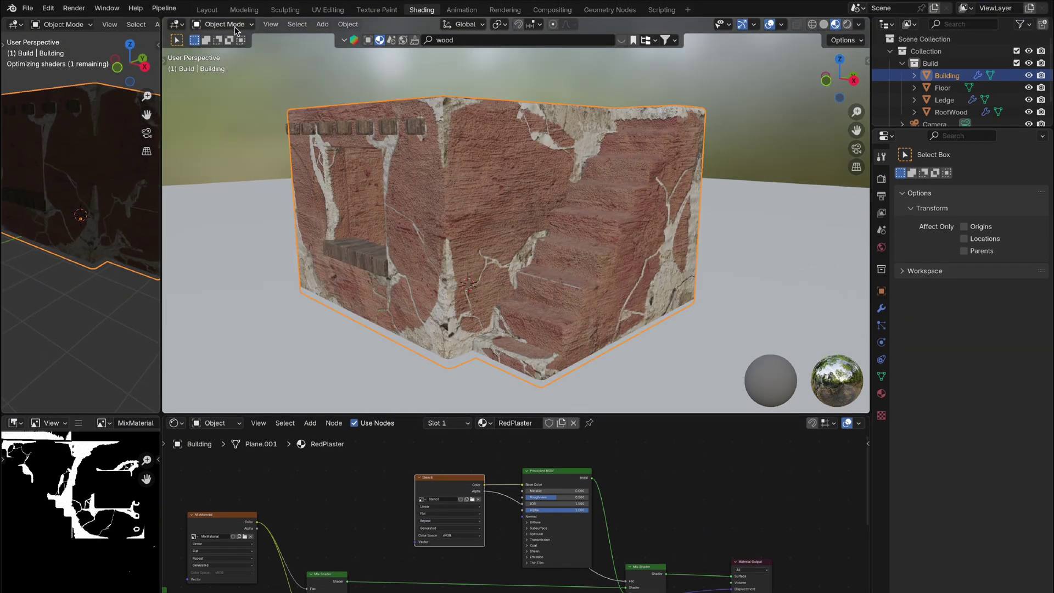
Step: Switch the building to Texture Paint mode and give the brush a new texture that uses the DirtStencil.png image
left_click(235, 26)
left_click(229, 105)
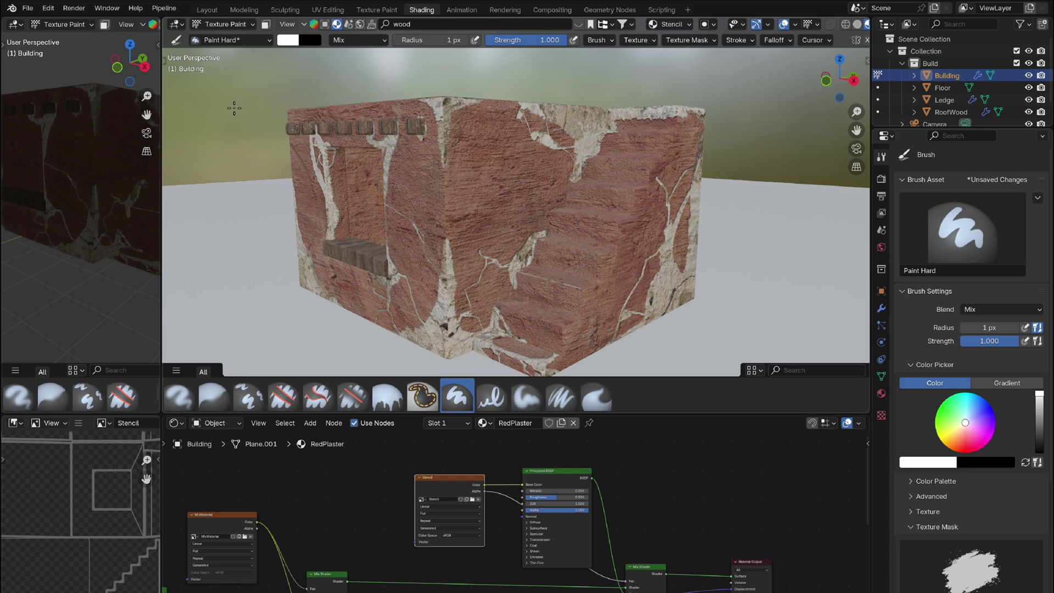
left_click(912, 527)
left_click(912, 515)
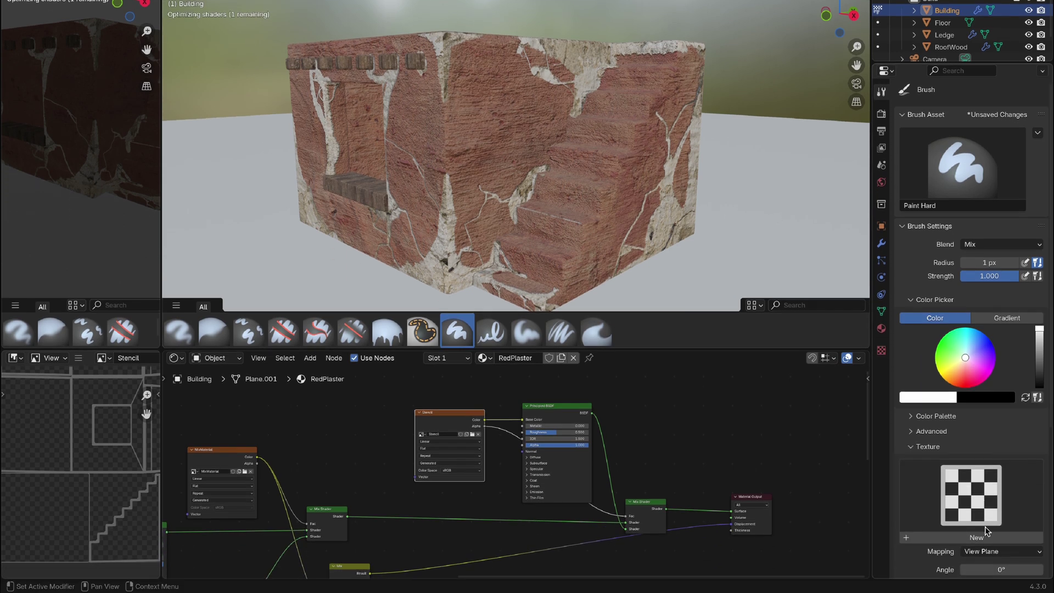
left_click(981, 539)
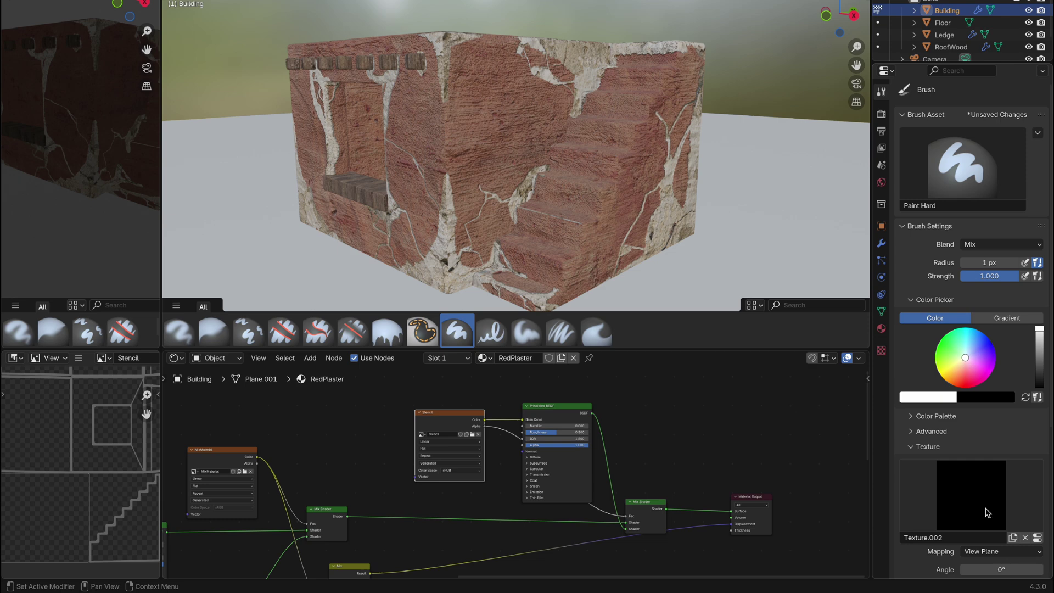
left_click(881, 350)
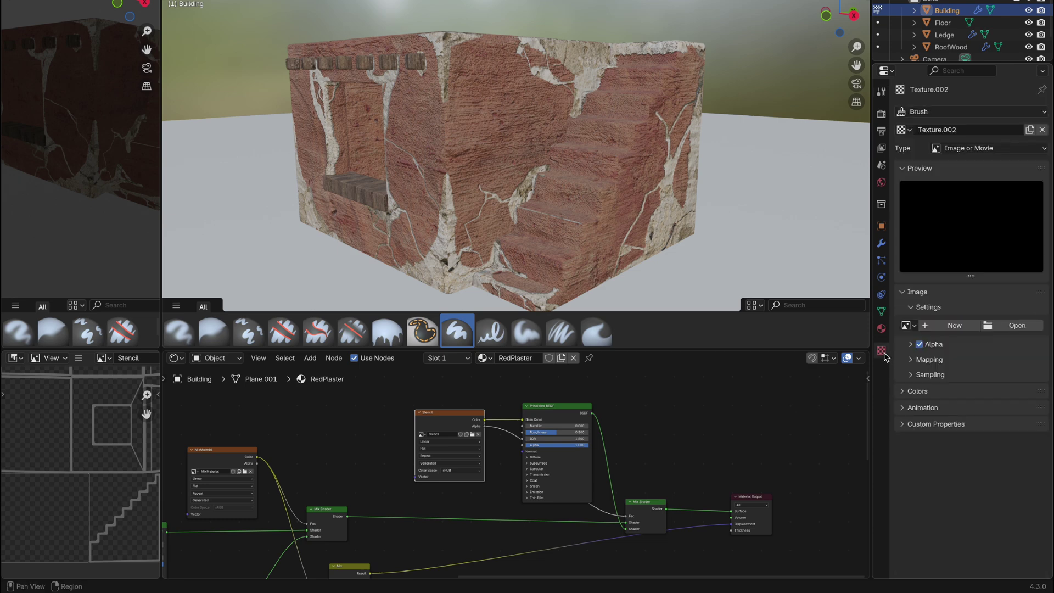
left_click(1017, 325)
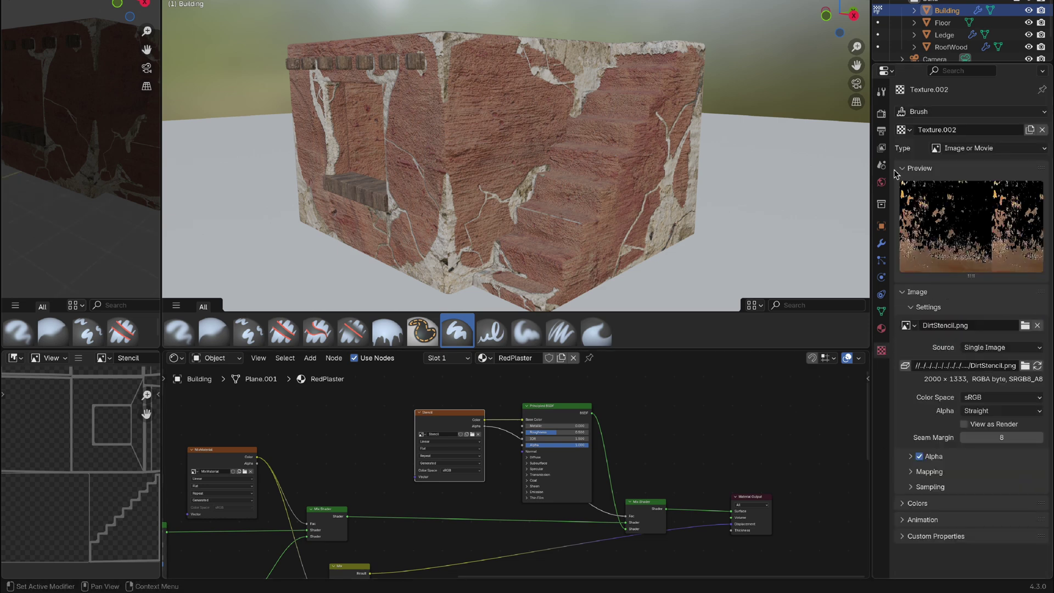
Step: Set the brush texture's mapping to Stencil and match the stencil to the image's aspect ratio
left_click(881, 92)
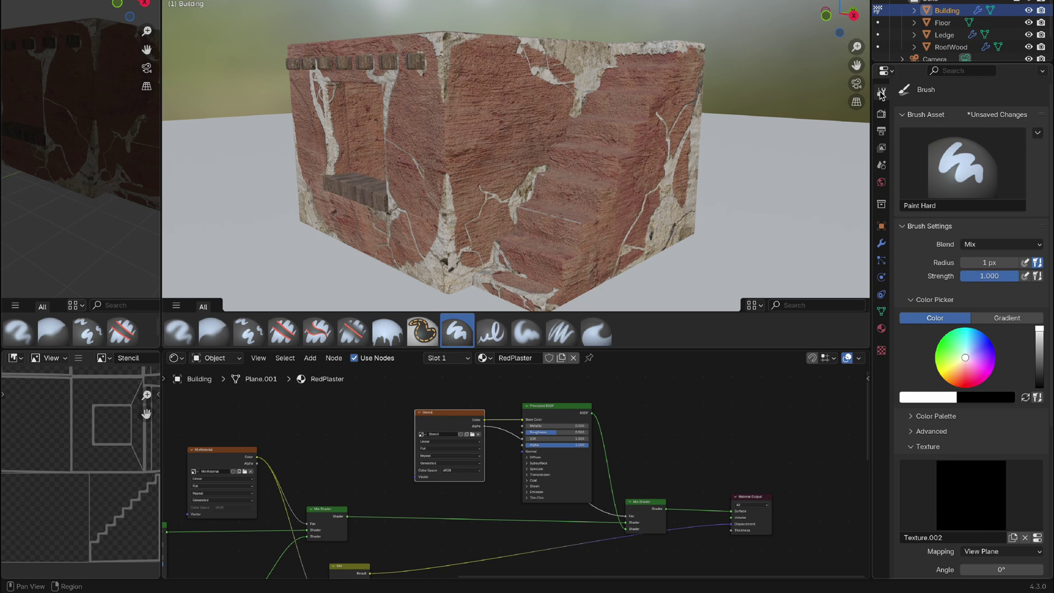
scroll(954, 489, "down", 3)
scroll(954, 488, "down", 3)
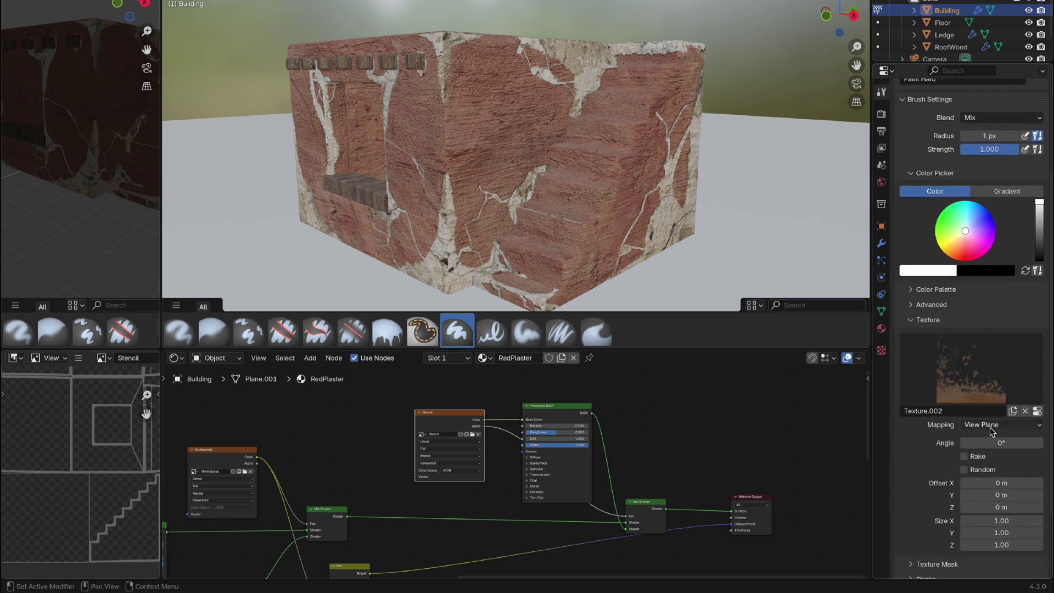
left_click(993, 425)
left_click(986, 493)
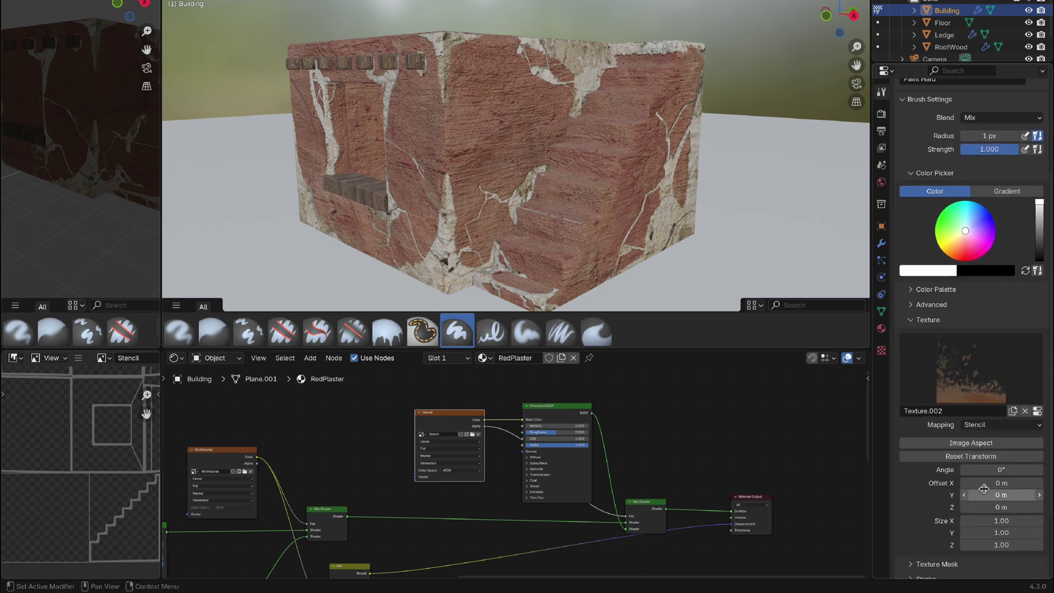
left_click(967, 447)
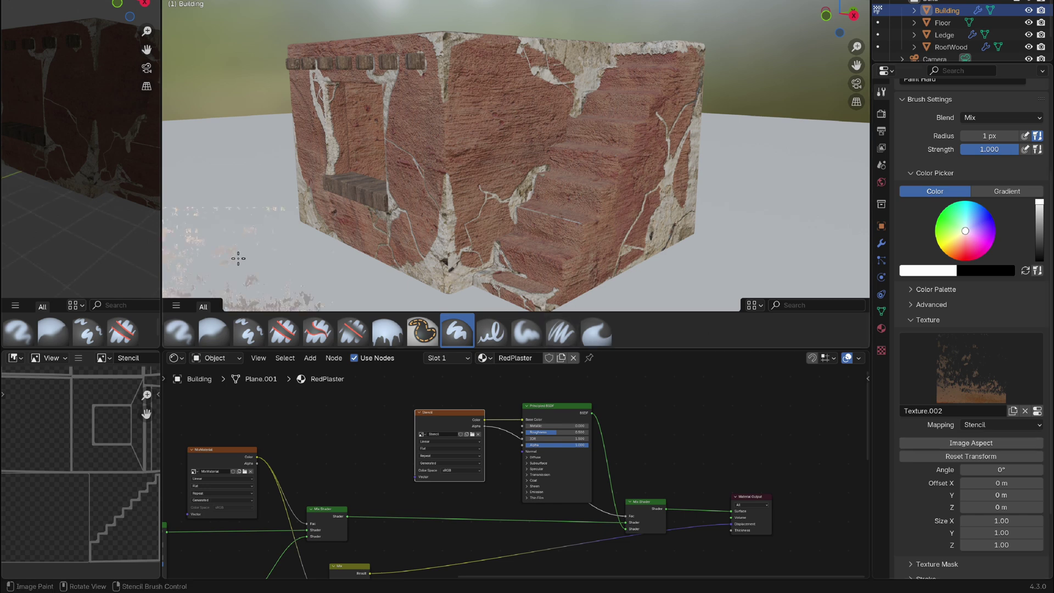
Step: Move and scale the dirt stencil over the lower part of the wall below the window
right_click_drag(238, 258, 448, 172)
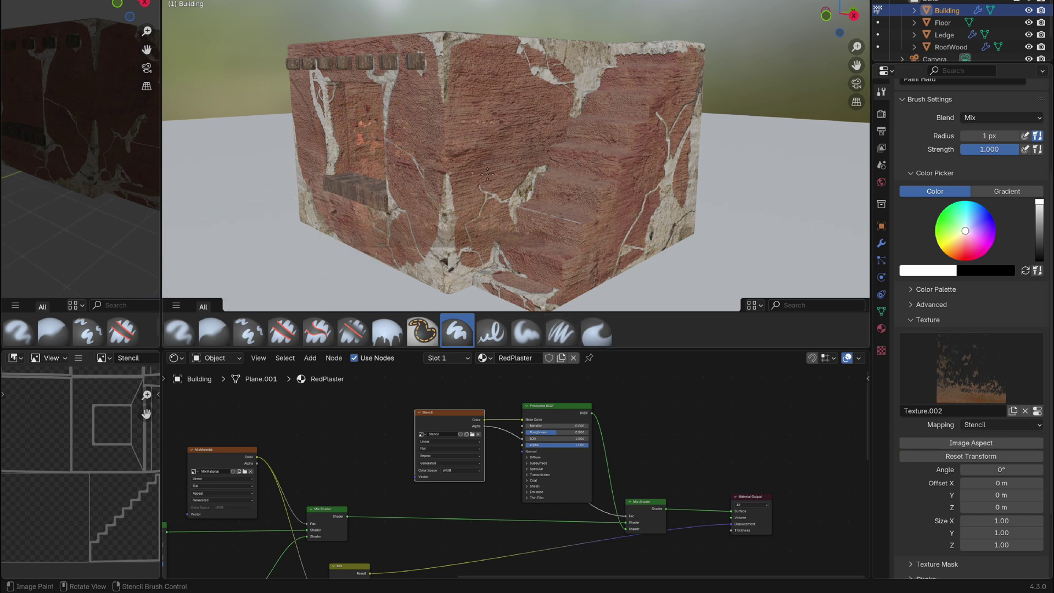
middle_click_drag(400, 255, 397, 248)
scroll(400, 256, "up", 2)
mouse_move(450, 218)
right_mouse_down("shift")
mouse_move(471, 243)
mouse_move(468, 223)
mouse_move(484, 223)
mouse_move(457, 228)
mouse_move(472, 230)
right_mouse_up("shift")
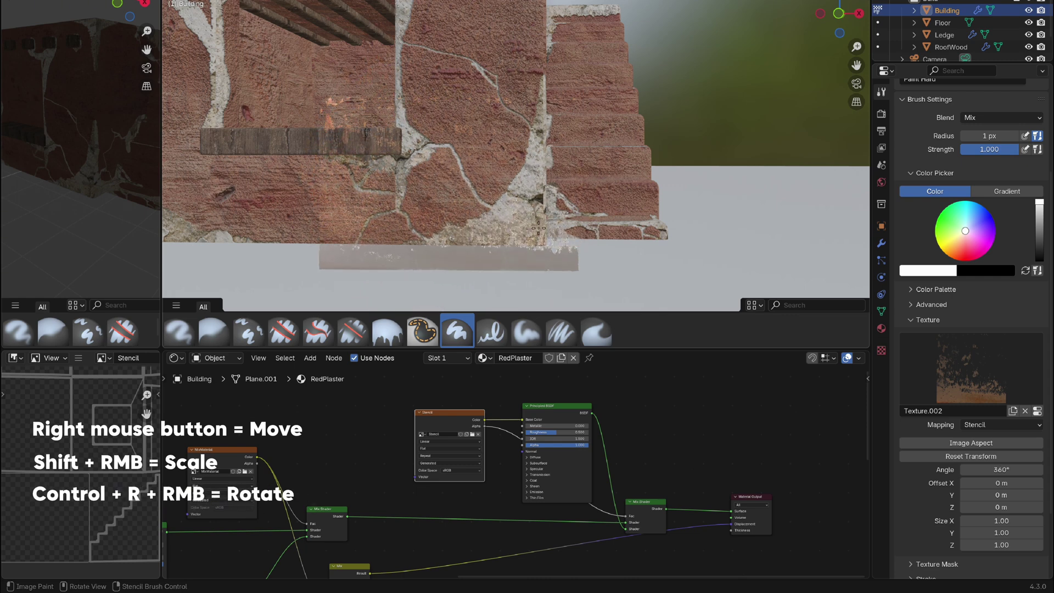
Step: Enlarge the brush radius to 101 px and raise the brush cursor's Texture Opacity for a clearer stencil preview
scroll(538, 228, "up", 2)
key("f")
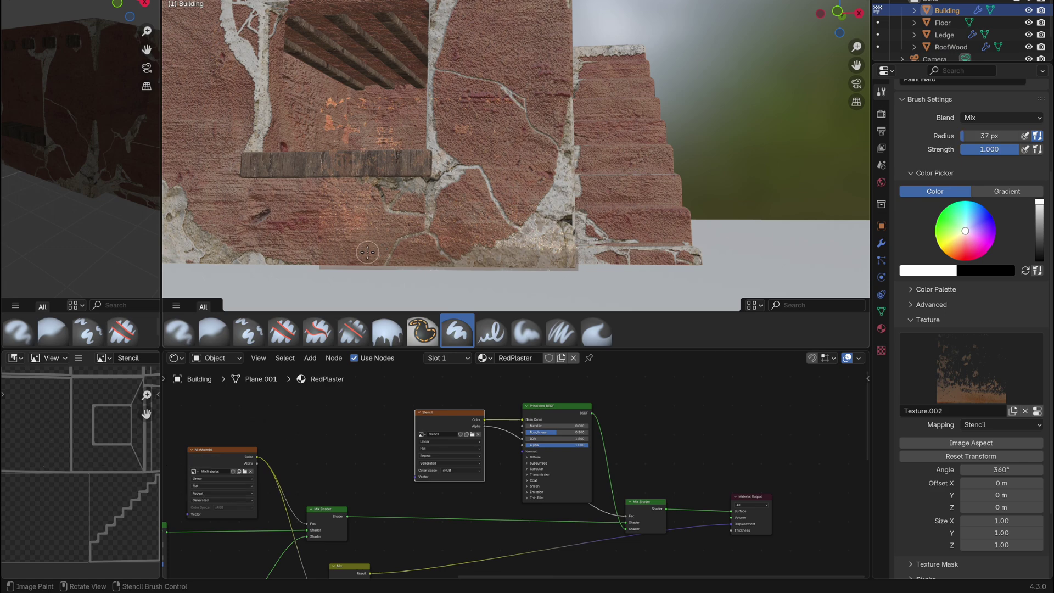
left_click(401, 253)
mouse_move(461, 263)
left_mouse_down()
mouse_move(541, 266)
mouse_move(348, 275)
left_mouse_up()
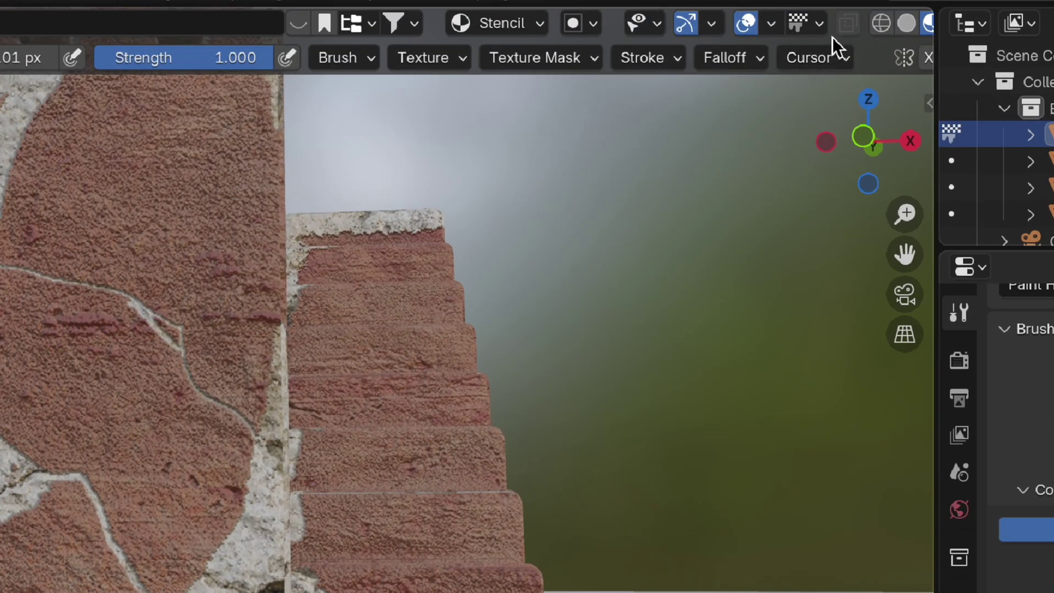
left_click(838, 55)
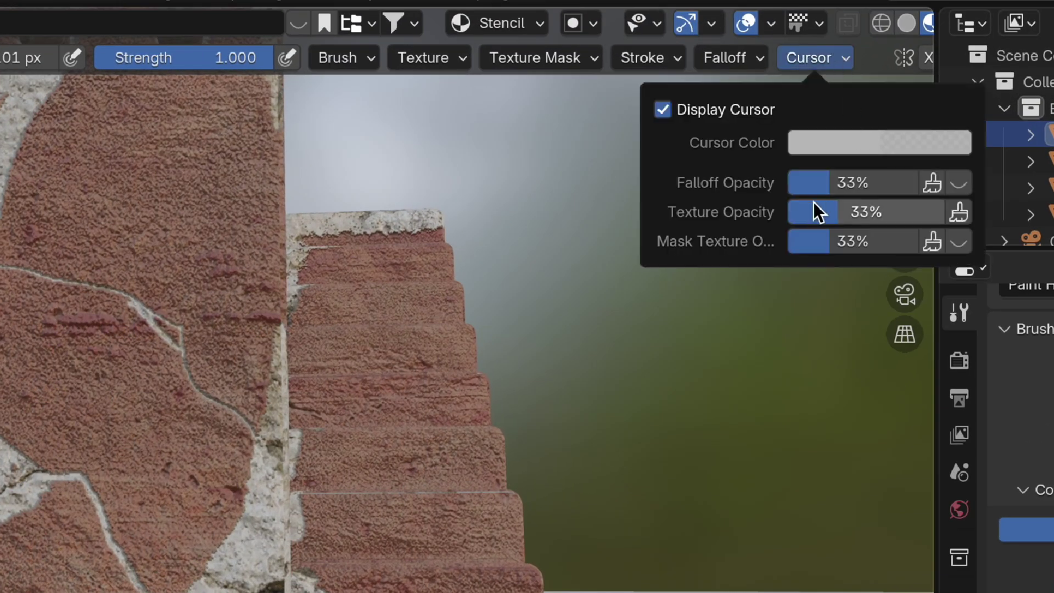
left_click_drag(930, 211, 940, 212)
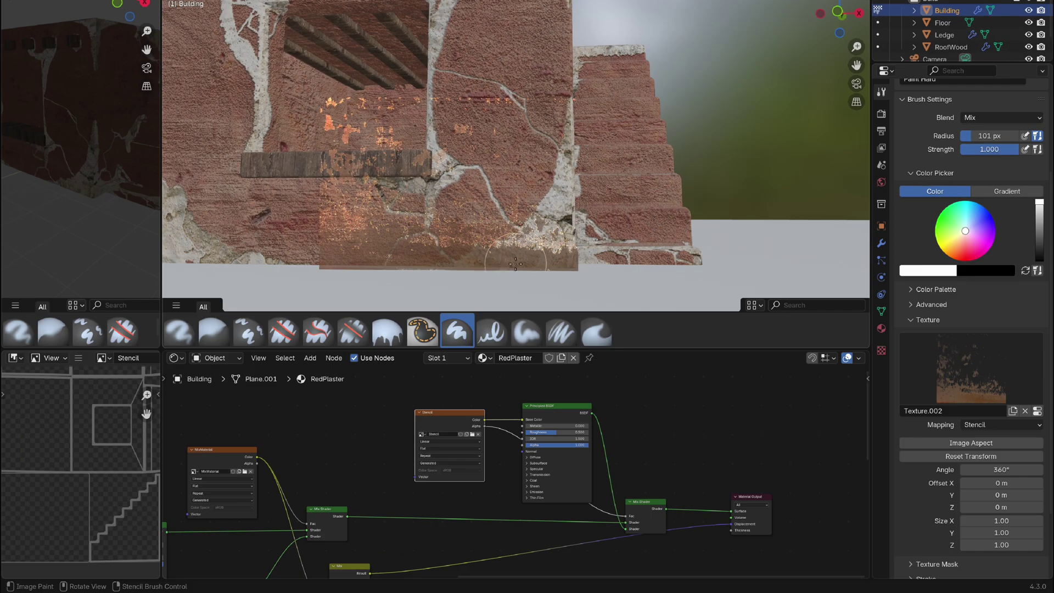
Step: Paint dirt through the stencil along the base of the window wall, and undo the last unwanted strokes
mouse_move(515, 263)
left_mouse_down()
mouse_move(416, 274)
mouse_move(391, 289)
left_mouse_up()
middle_click_drag(390, 289, 530, 286, "shift")
left_click_drag(529, 258, 351, 255)
scroll(428, 220, "down", 5)
scroll(498, 186, "up", 5)
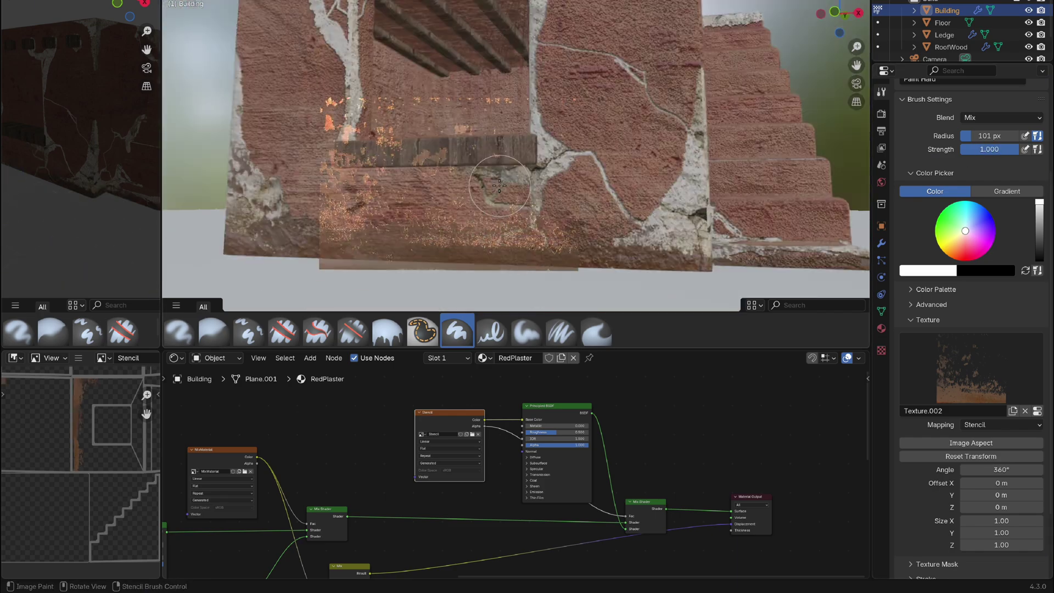
key("ctrl+z")
key("ctrl+z")
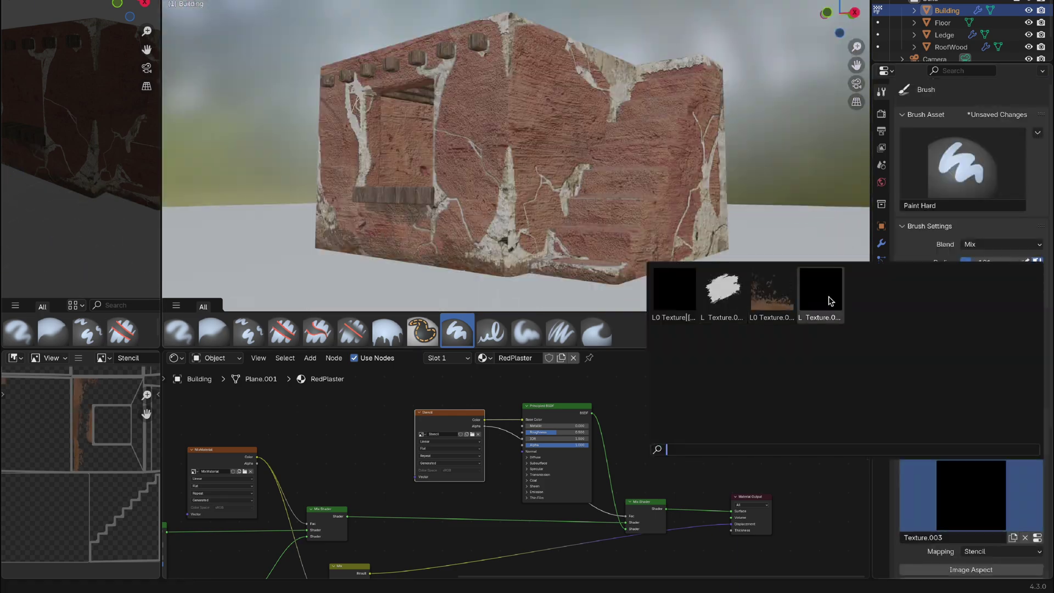
Step: Choose the grey stained Texture.003 as the brush texture and paint its stains on the staircase wall and upper wall
left_click(829, 301)
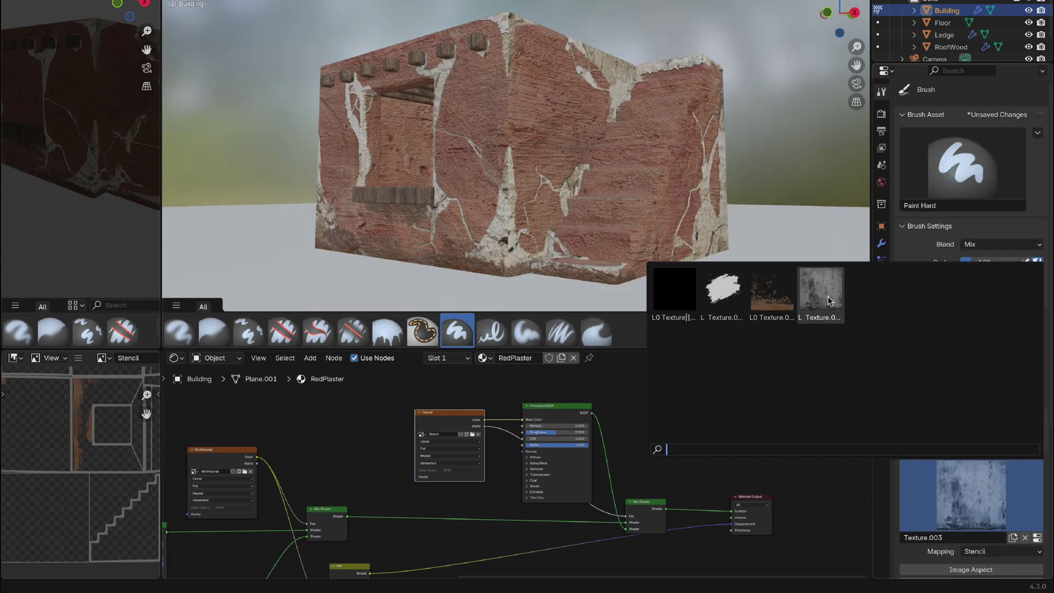
left_click(830, 301)
middle_click_drag(429, 186, 554, 189)
scroll(494, 187, "up", 4)
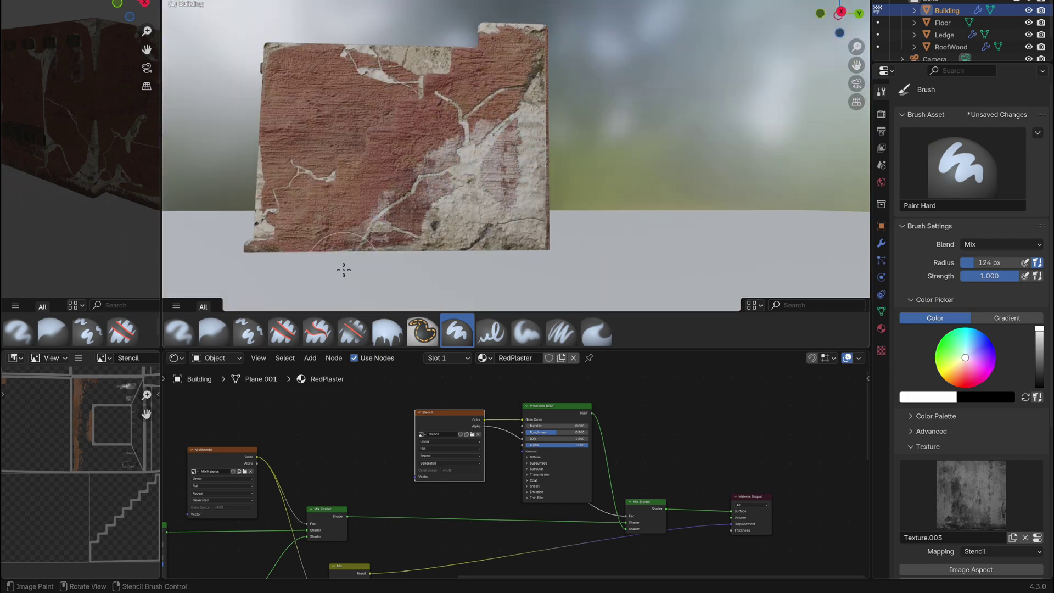
middle_click_drag(344, 268, 428, 261)
left_click_drag(456, 98, 553, 100)
Step: Return the building from Texture Paint to Object Mode
left_click(226, 0)
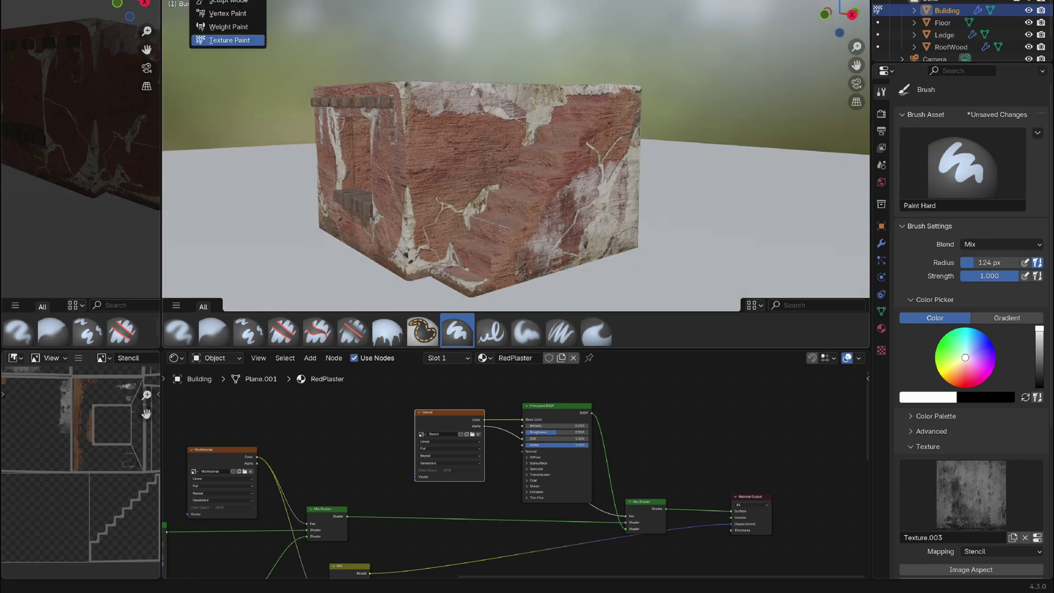
left_click(226, 1)
middle_click_drag(498, 142, 512, 147)
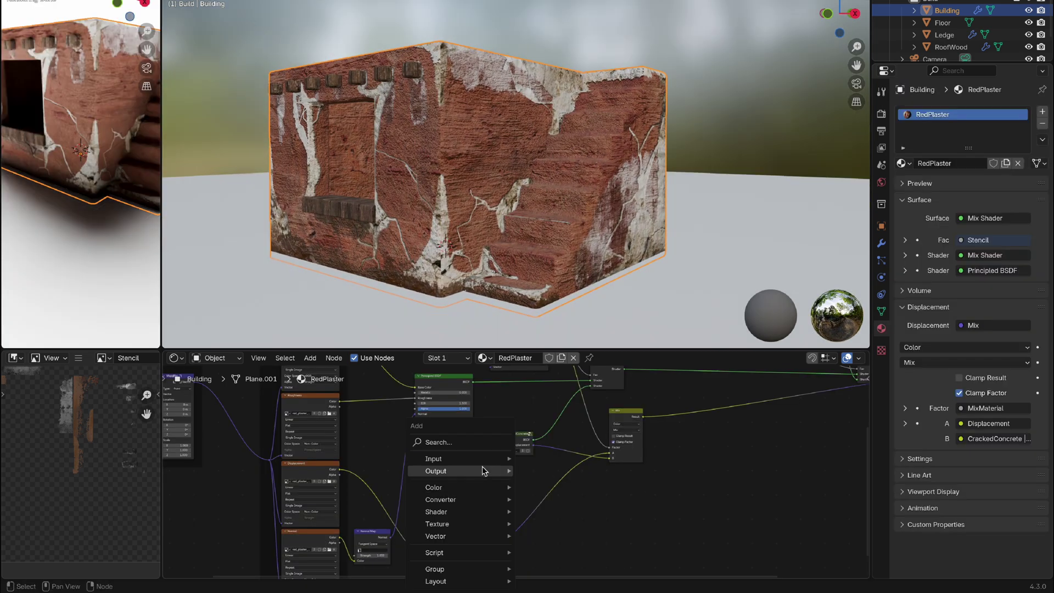
Step: Add the LightBrick node group and connect its BSDF and Displacement to the mix nodes' second inputs in place of CrackedConcrete
type("lgh")
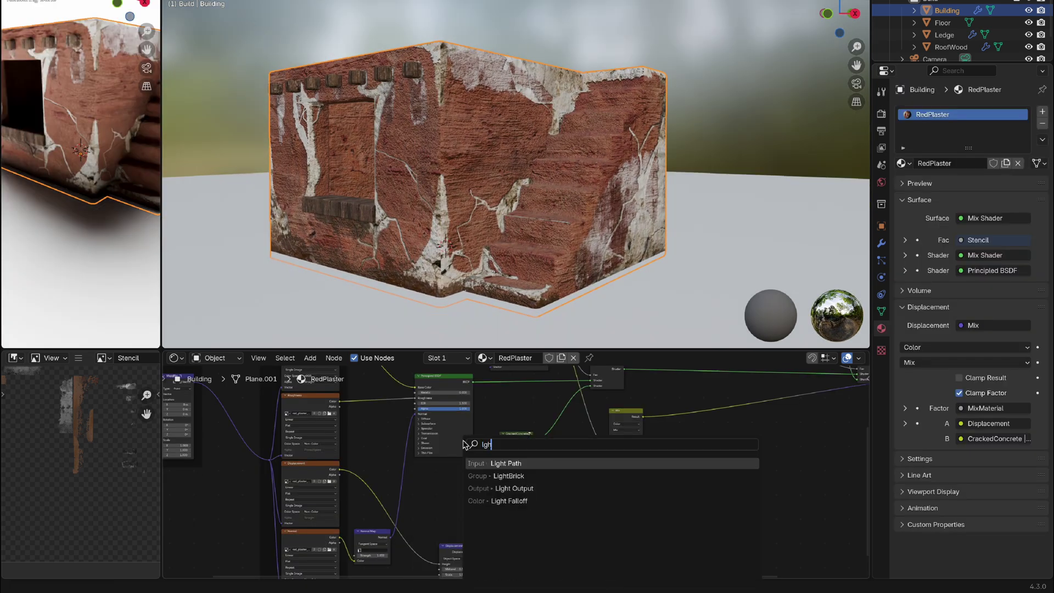
key("Return")
left_click(516, 499)
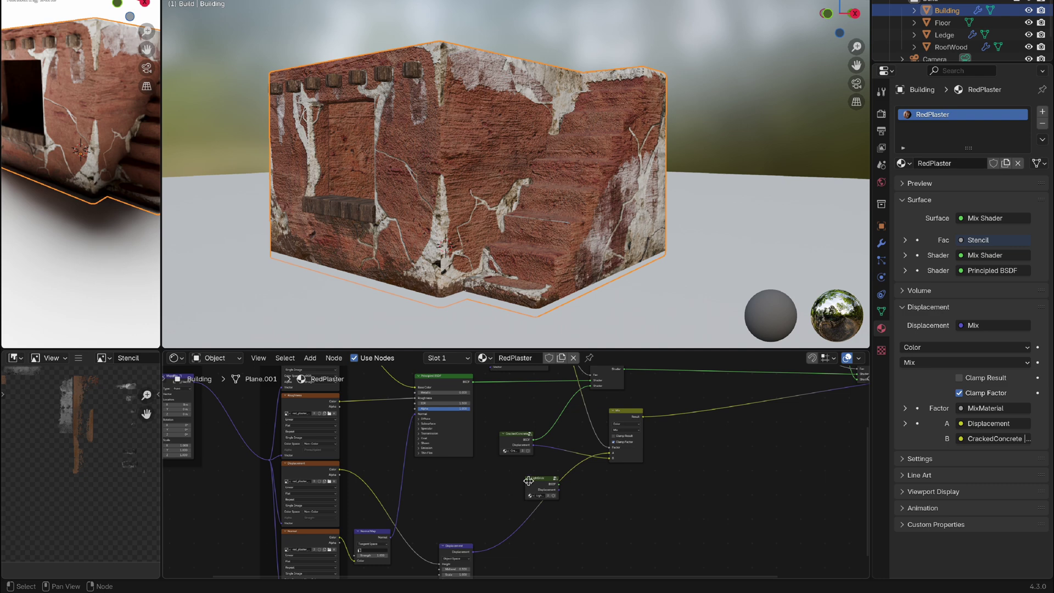
left_click_drag(542, 478, 511, 403)
middle_click_drag(554, 422, 485, 464)
scroll(555, 421, "up", 2)
left_click_drag(445, 458, 533, 516)
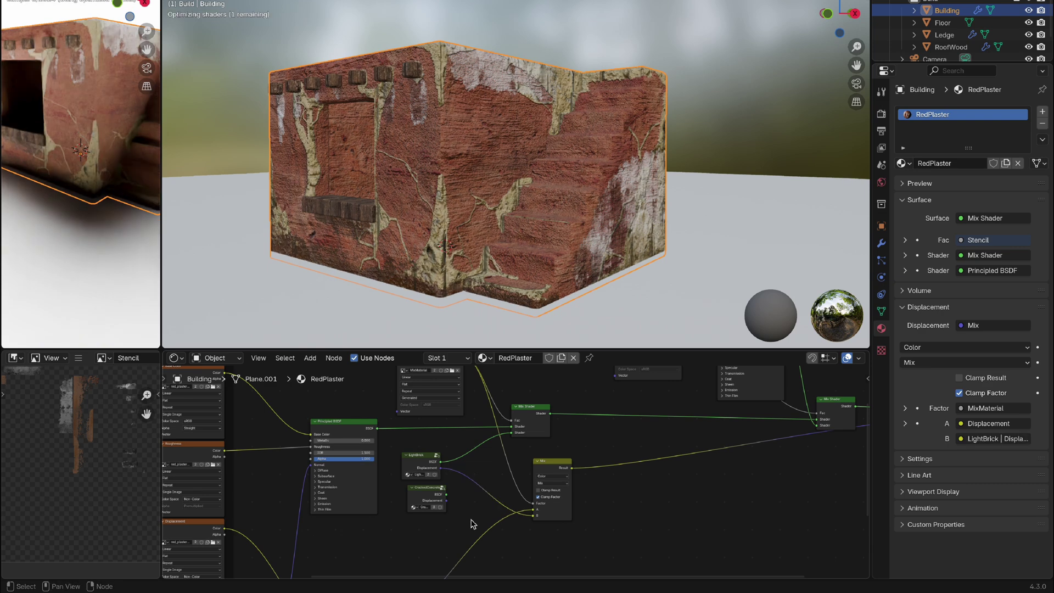
Step: Inside the LightBrick group, set the Mapping node's scale to 5 on X, Y and Z, and exit the group
left_click(437, 455)
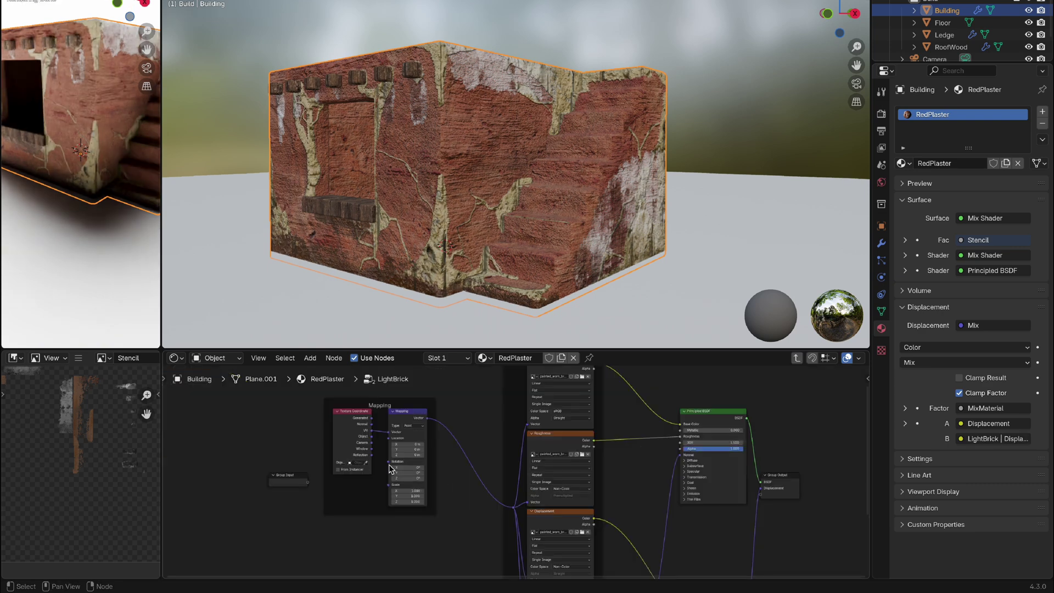
scroll(409, 493, "up", 2)
double_click(445, 517)
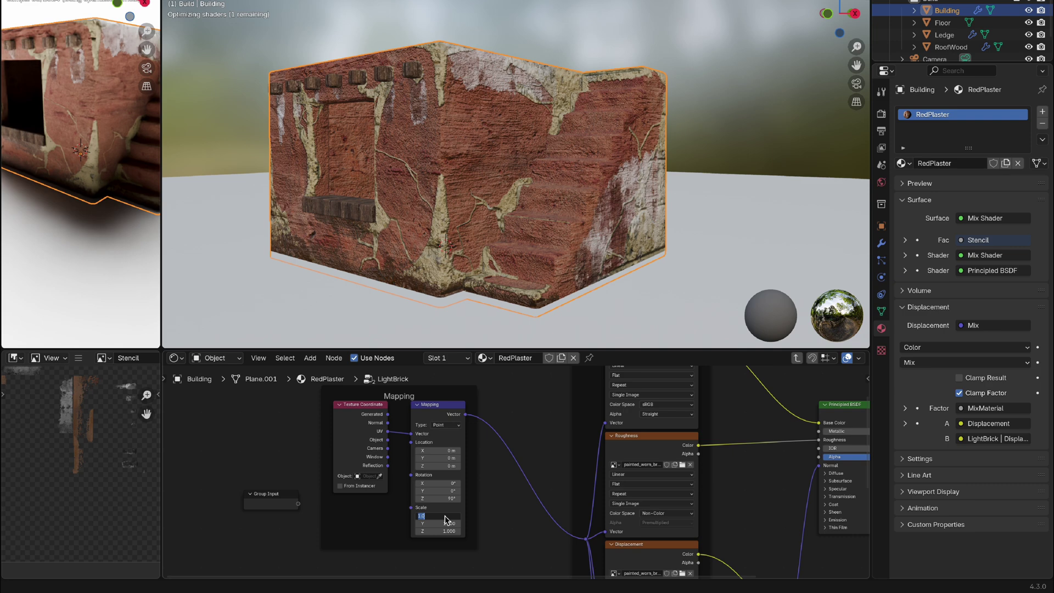
type("5")
key("Tab")
type("5")
key("Tab")
type("5")
key("Tab")
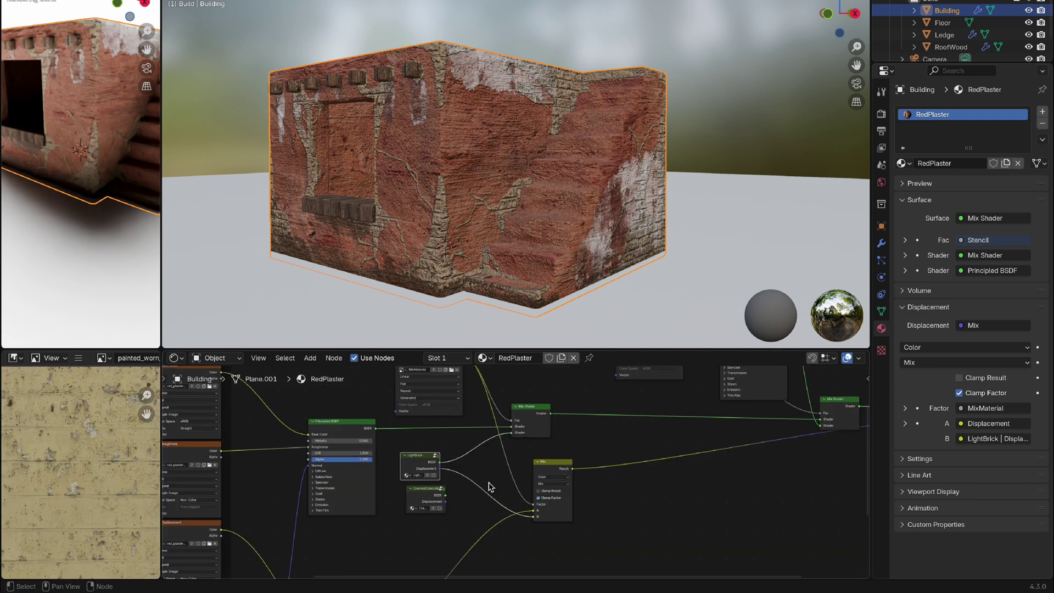
Step: Connect the CrackedConcrete group's BSDF and Displacement to the first inputs of the Mix Shader and Mix nodes, replacing the red plaster
middle_click_drag(487, 482, 476, 495)
left_click_drag(410, 505, 500, 446)
left_click(326, 401)
left_click_drag(351, 414, 580, 529)
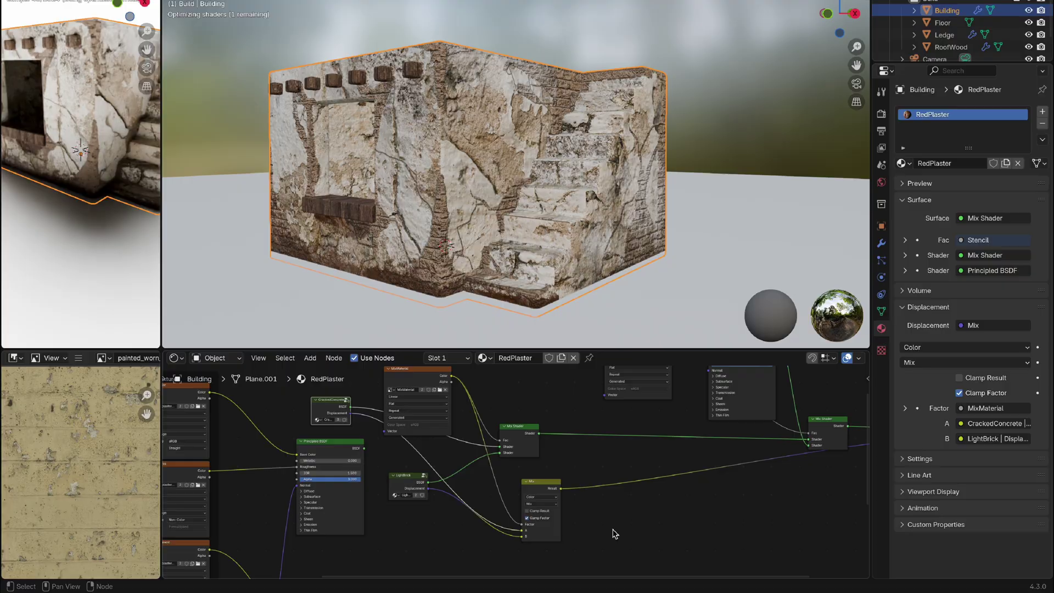